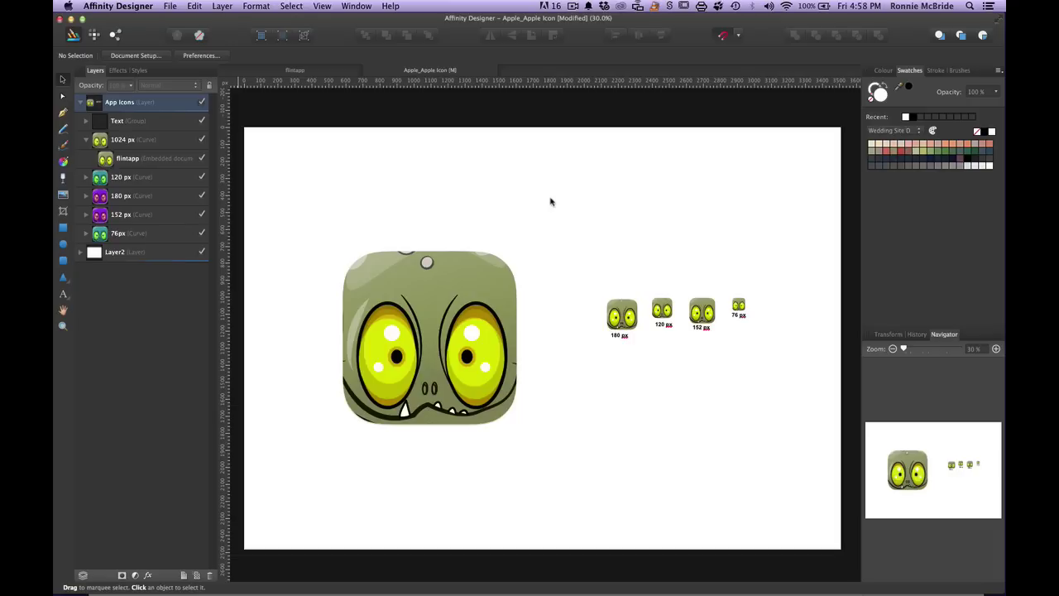
Create a 1024 × 1024 px web document at 300 DPI with a transparent background and draw a rounded rectangle spanning the page width.
{"action": "left_click", "coordinate": [167, 6]}
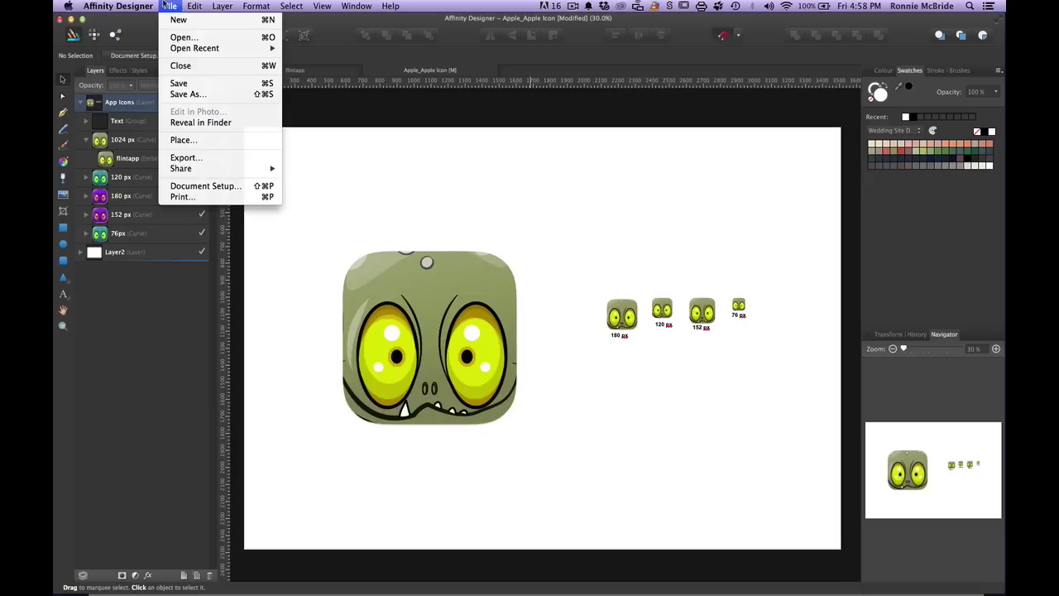
{"action": "left_click", "coordinate": [177, 20]}
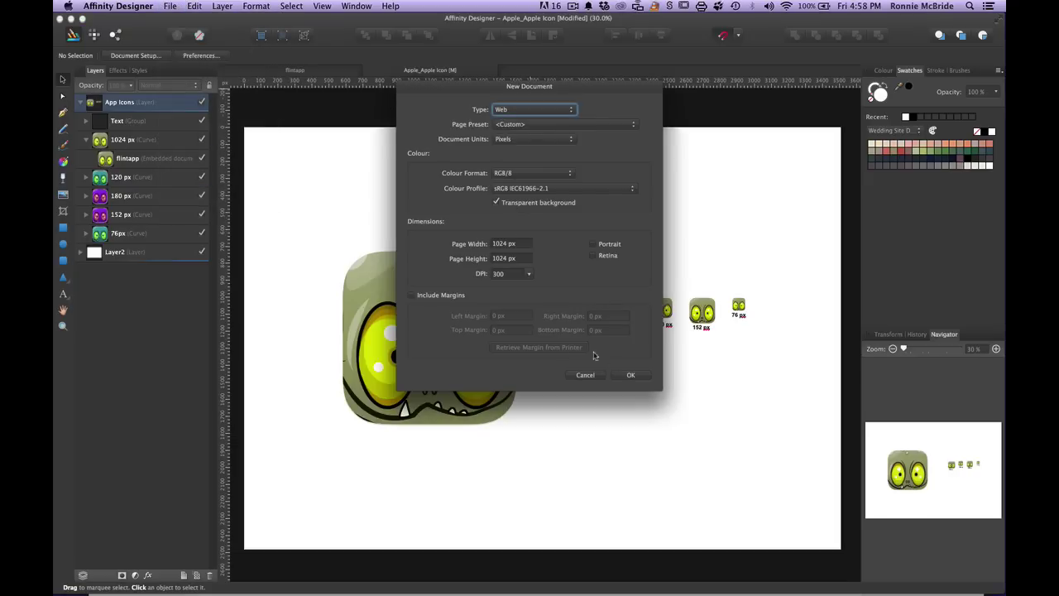
{"action": "left_click", "coordinate": [629, 376]}
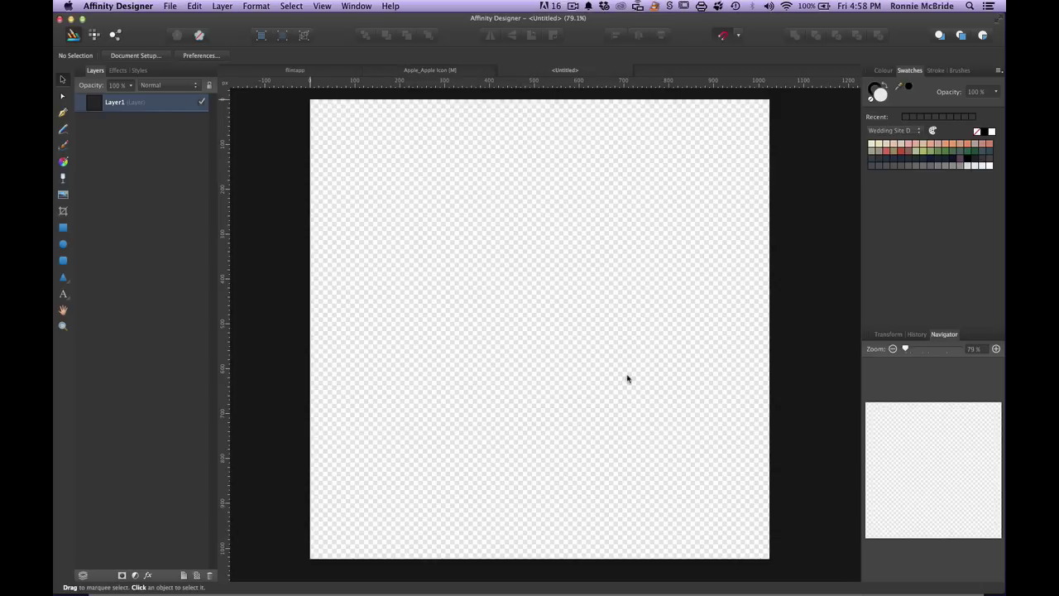
{"action": "left_click", "coordinate": [63, 260]}
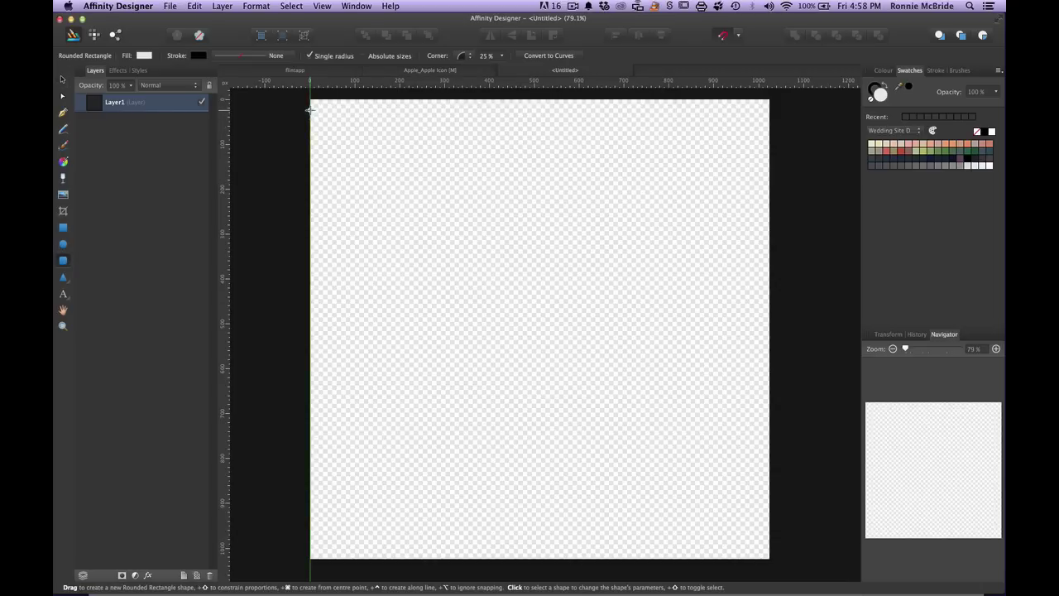
{"action": "left_click_drag", "start_coordinate": [310, 109], "coordinate": [768, 536]}
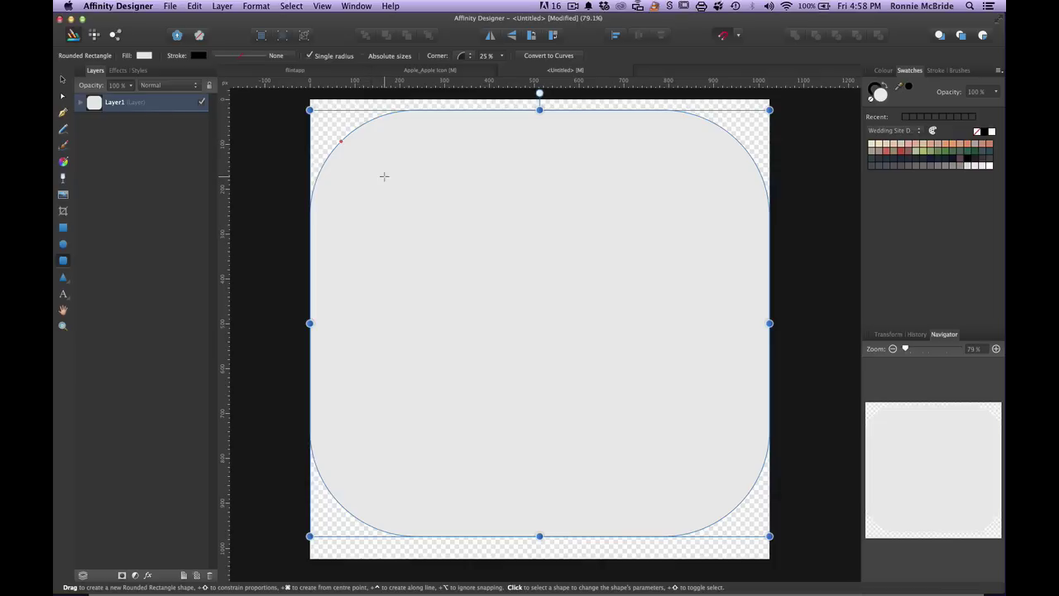
Place flintapp.afdesign into the document as an embedded image covering most of the rounded rectangle.
{"action": "left_click", "coordinate": [169, 6]}
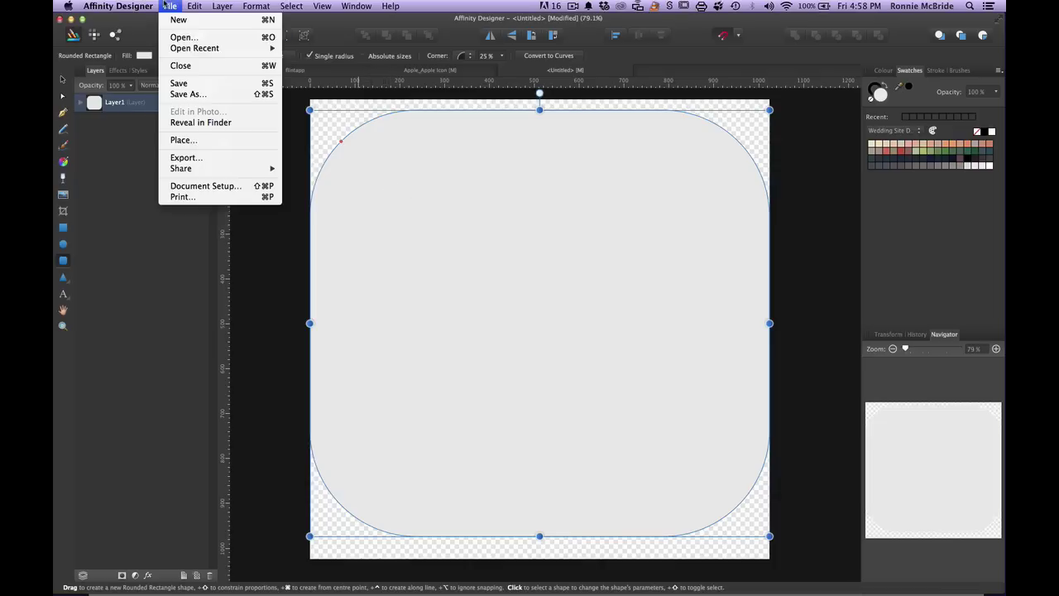
{"action": "left_click", "coordinate": [215, 140]}
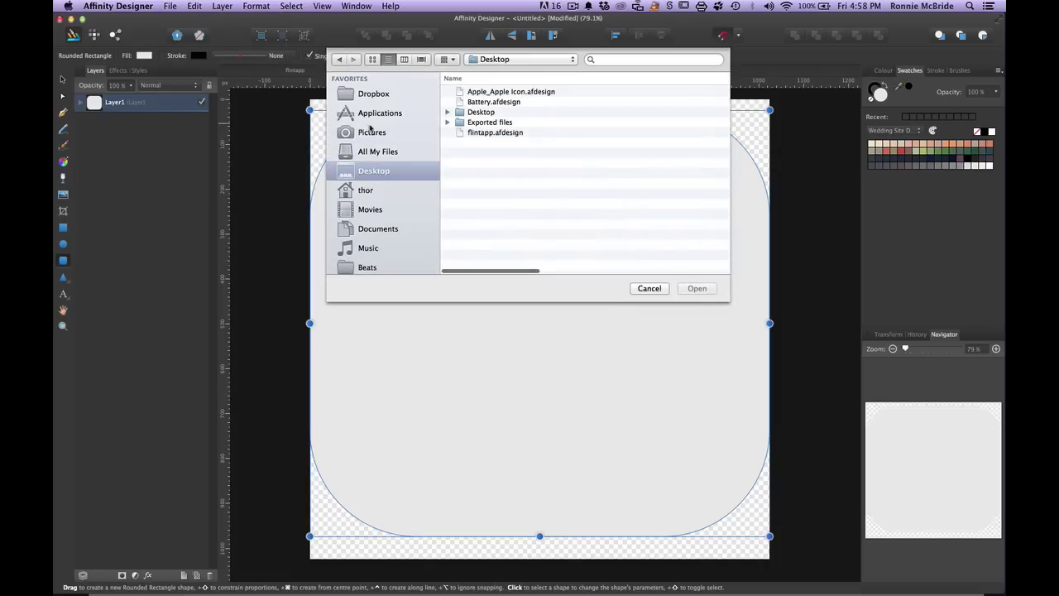
{"action": "left_click", "coordinate": [488, 132]}
{"action": "left_click", "coordinate": [690, 289]}
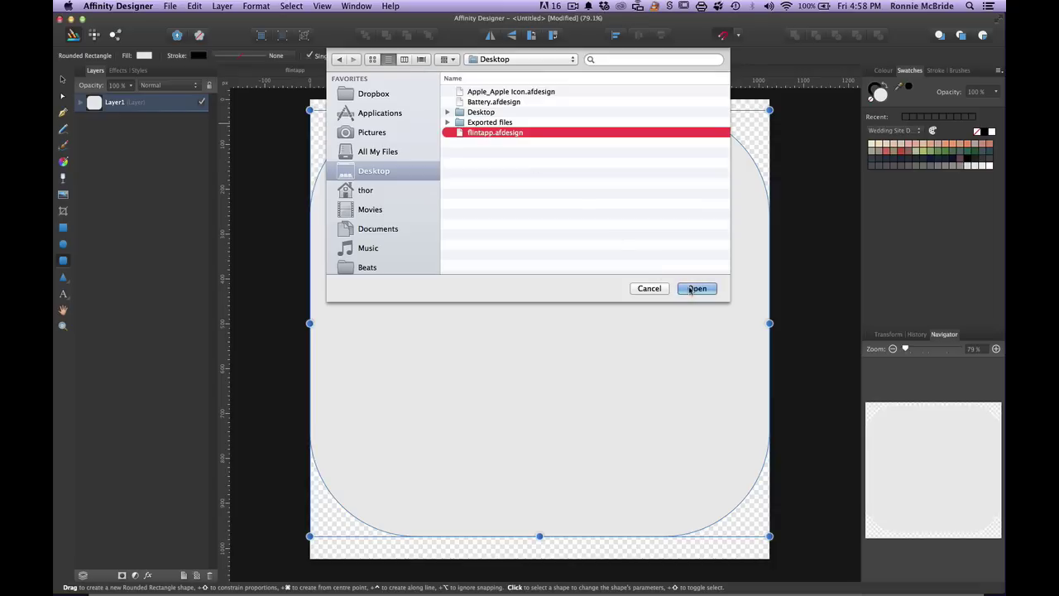
{"action": "left_click", "coordinate": [690, 289]}
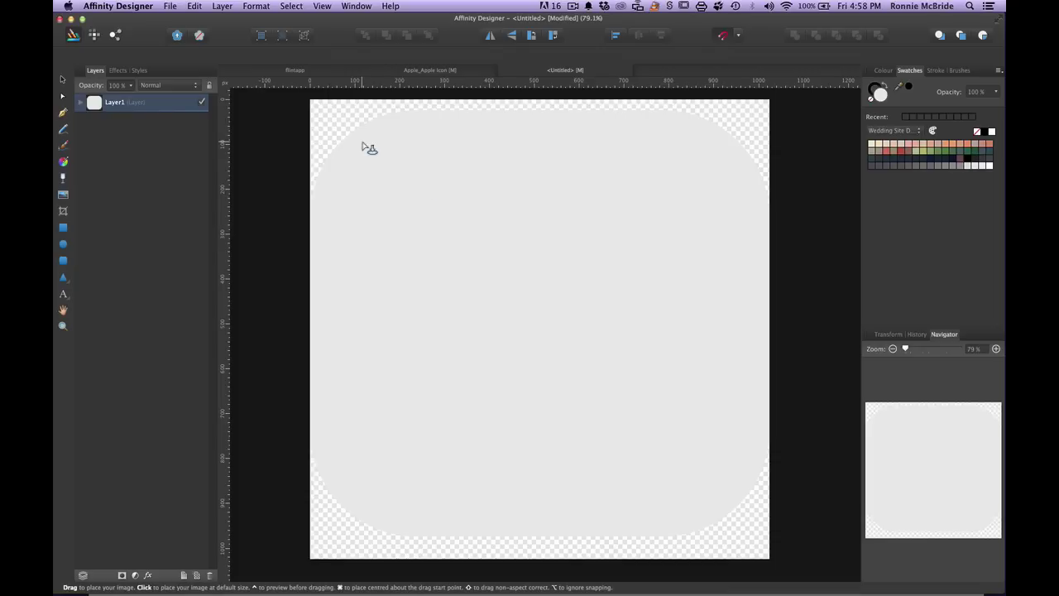
{"action": "left_click_drag", "start_coordinate": [352, 136], "coordinate": [747, 546]}
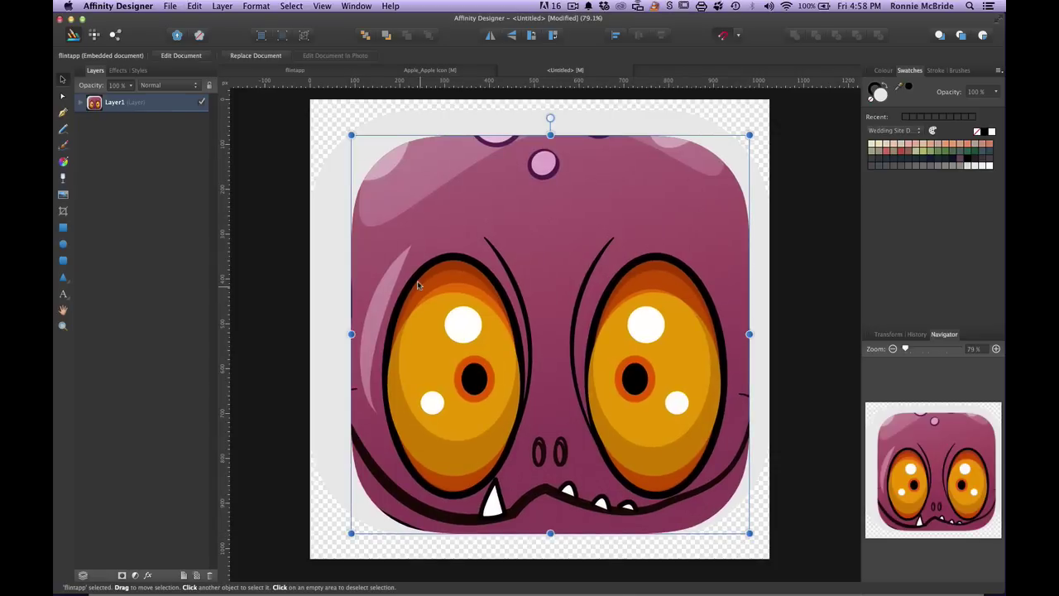
Clip the flintapp artwork inside the rounded rectangle layer and enlarge it until it fills the whole shape.
{"action": "left_click", "coordinate": [80, 102]}
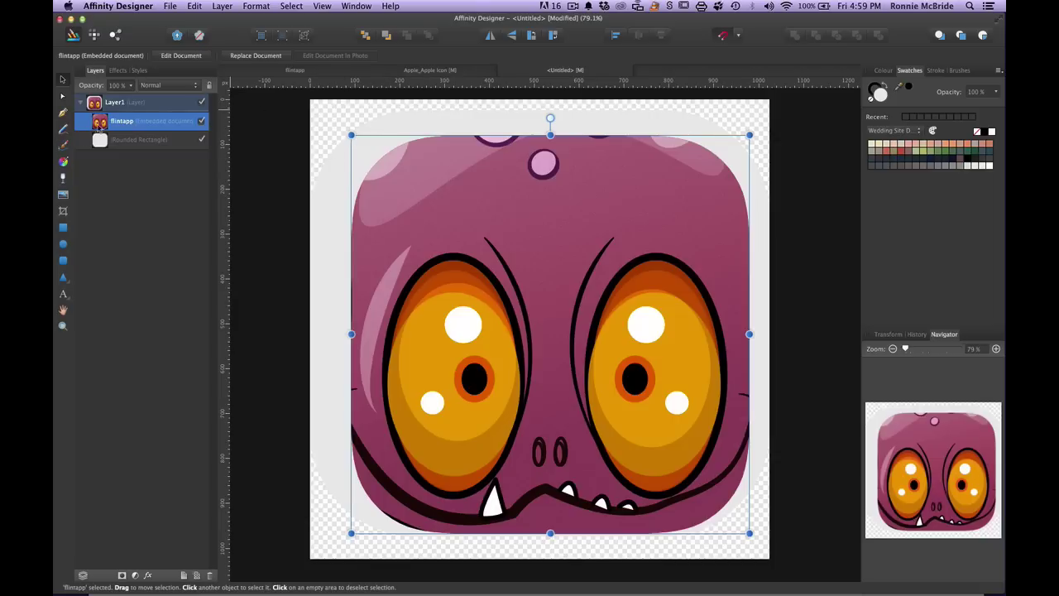
{"action": "left_click_drag", "start_coordinate": [100, 121], "coordinate": [110, 152]}
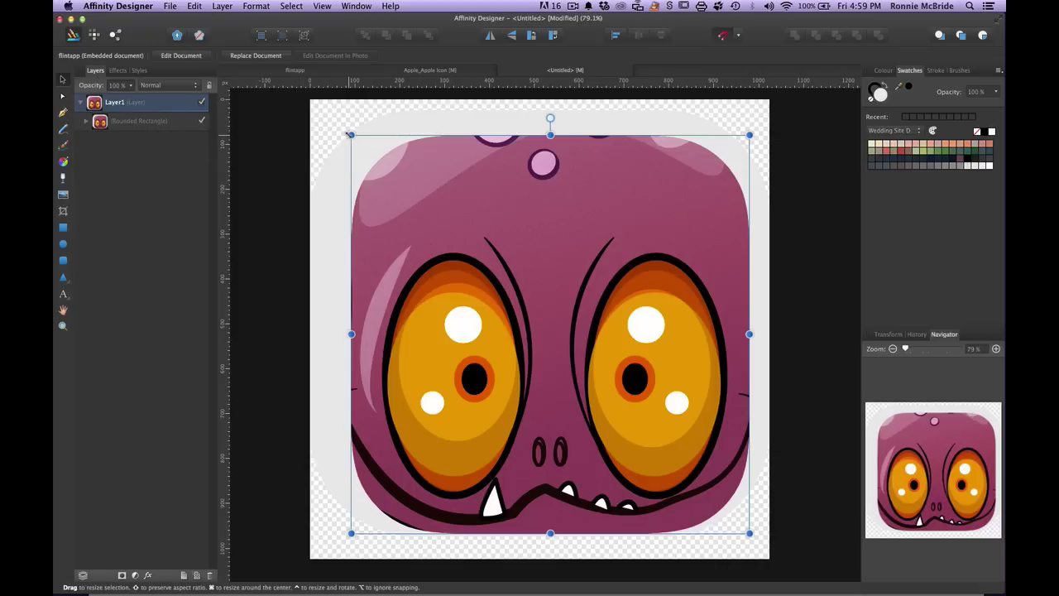
{"action": "left_click_drag", "start_coordinate": [350, 133], "coordinate": [276, 76]}
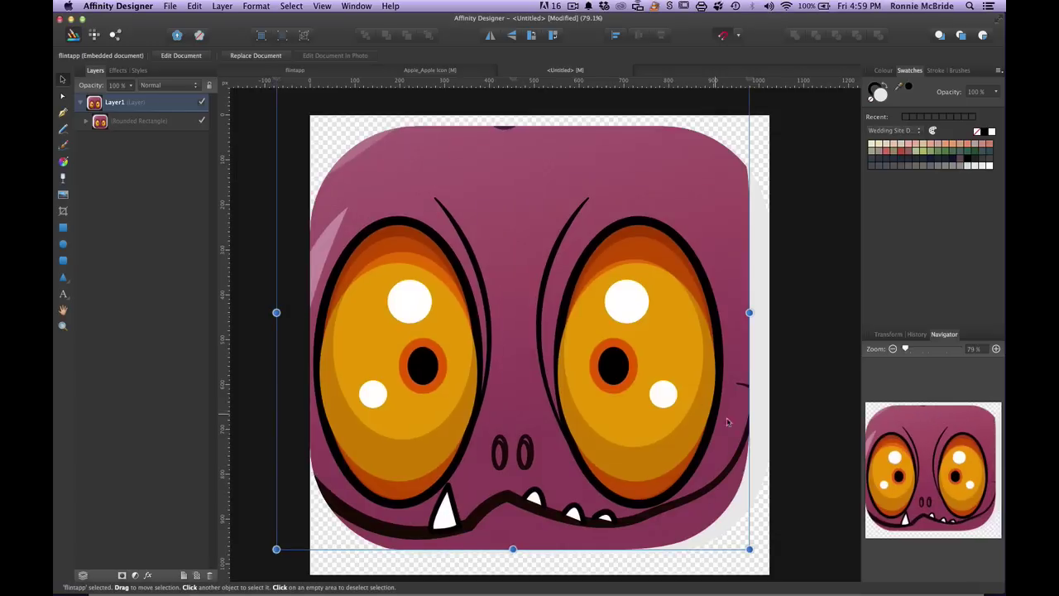
{"action": "left_click_drag", "start_coordinate": [749, 548], "coordinate": [781, 424]}
{"action": "left_click", "coordinate": [785, 425]}
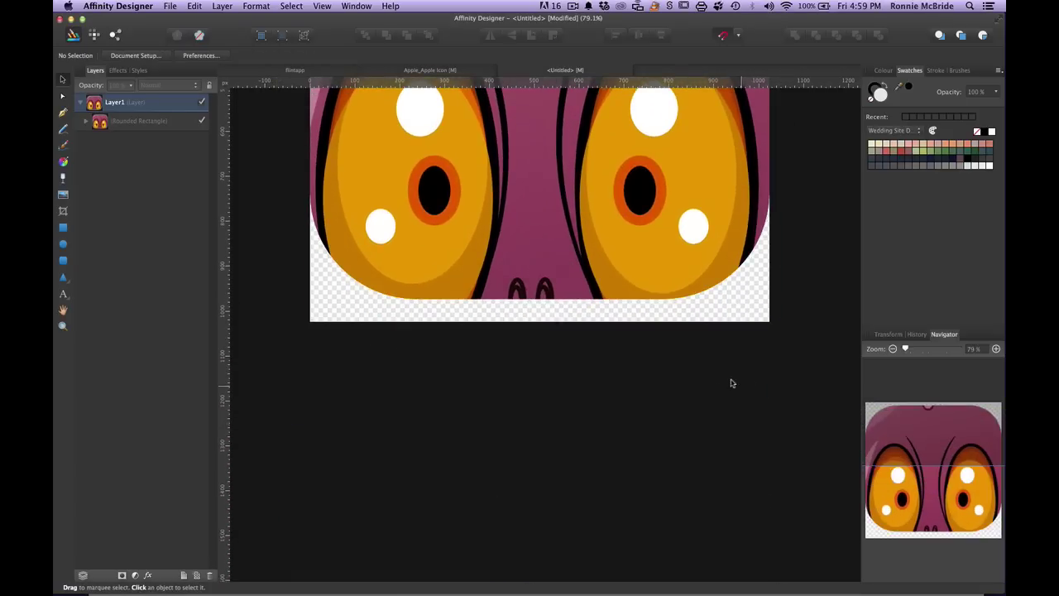
{"action": "scroll", "coordinate": [728, 430], "scroll_direction": "up", "scroll_amount": 5}
{"action": "scroll", "coordinate": [726, 431], "scroll_direction": "up", "scroll_amount": 5}
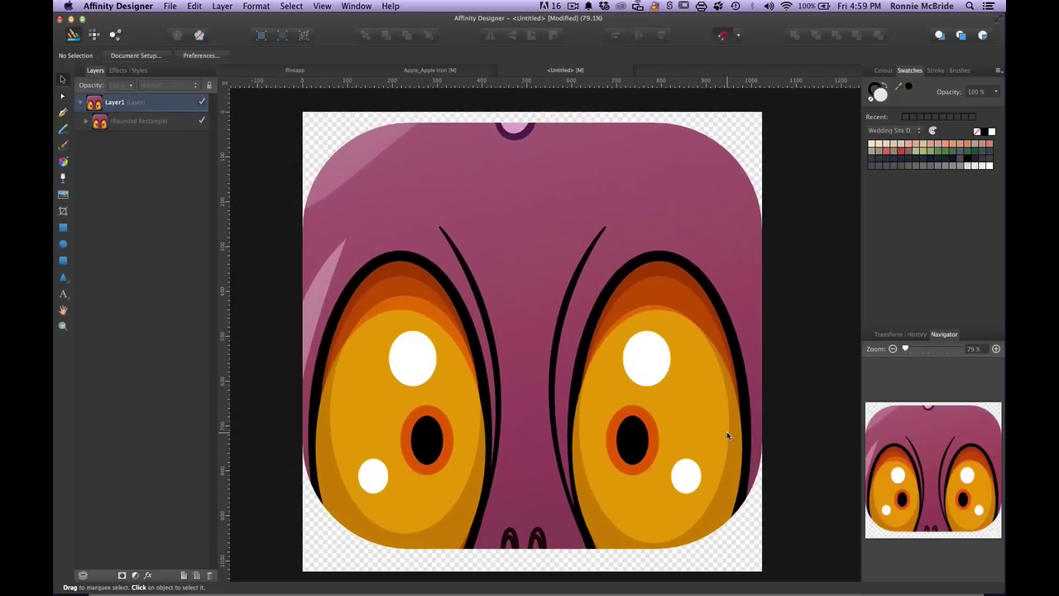
Move the clipped flintapp artwork up inside the rounded rectangle so the mouth and teeth fall within the shape.
{"action": "left_click", "coordinate": [545, 365]}
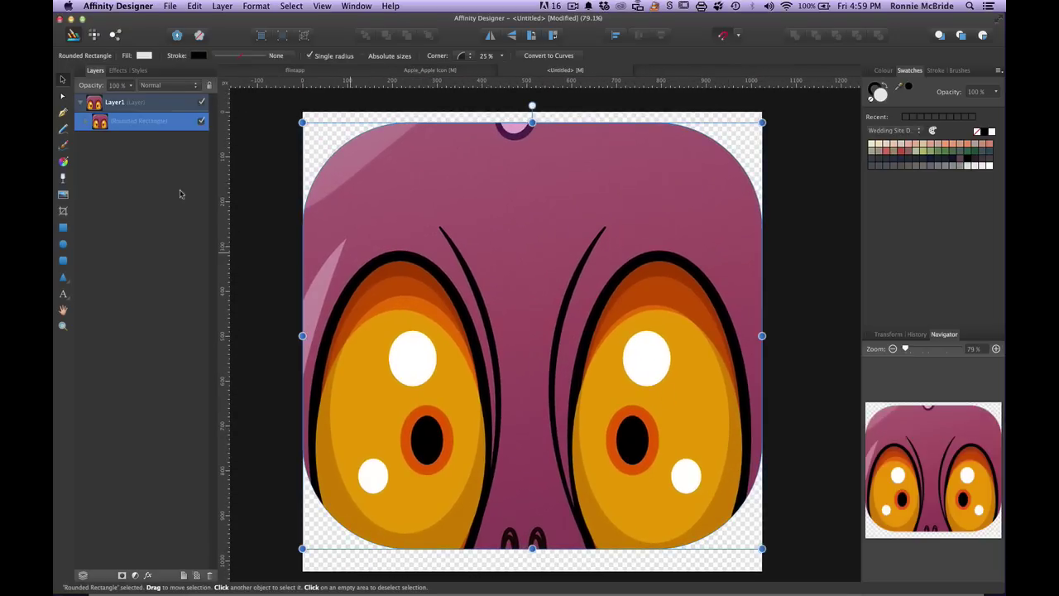
{"action": "left_click", "coordinate": [86, 121]}
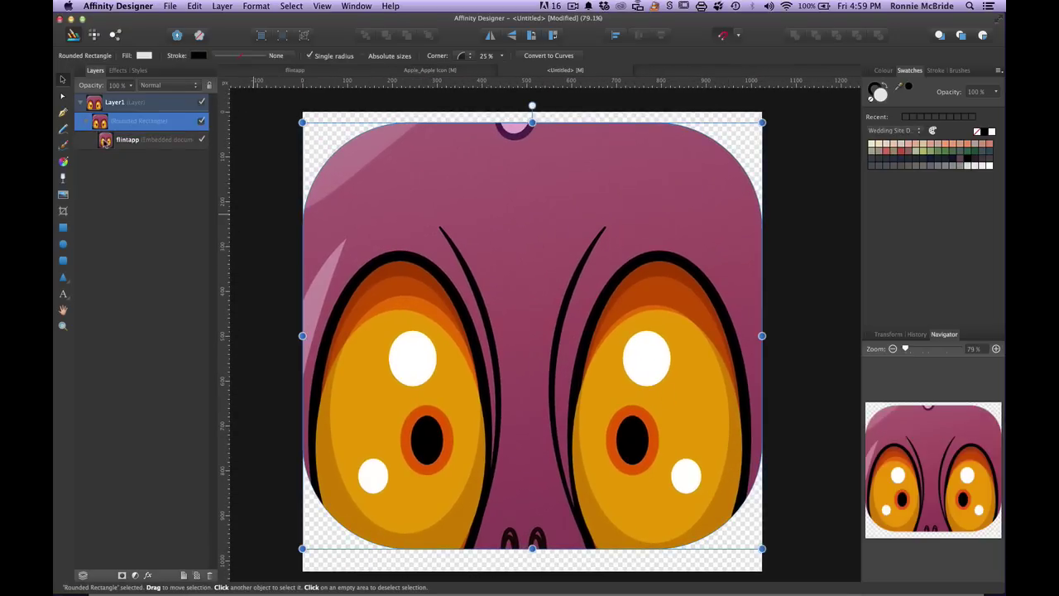
{"action": "left_click", "coordinate": [105, 141]}
{"action": "left_click_drag", "start_coordinate": [484, 325], "coordinate": [484, 237]}
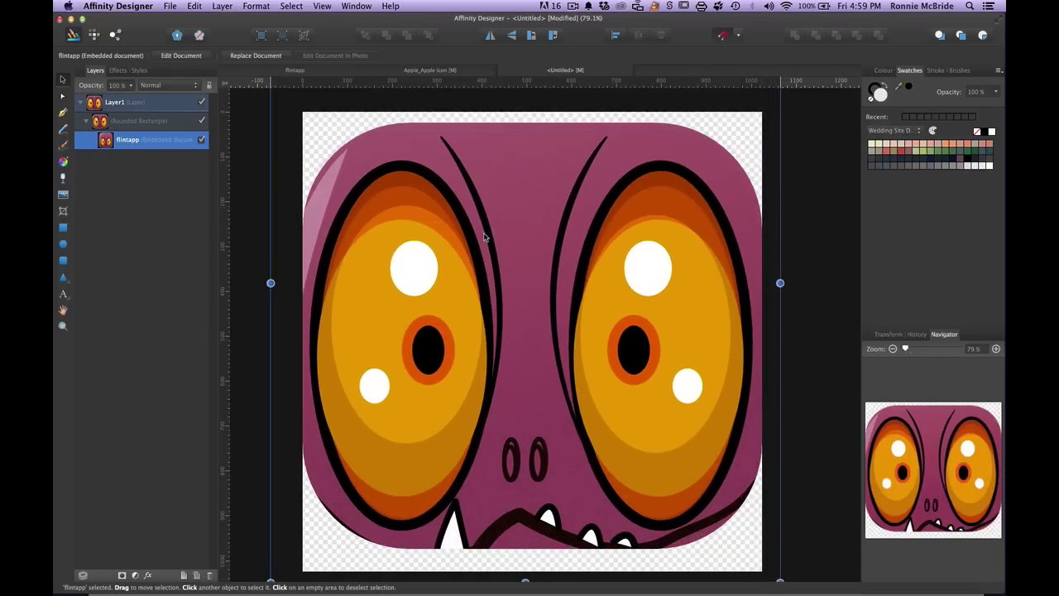
Close the untitled document without saving and return to the Apple_Apple Icon document.
{"action": "left_click", "coordinate": [504, 71]}
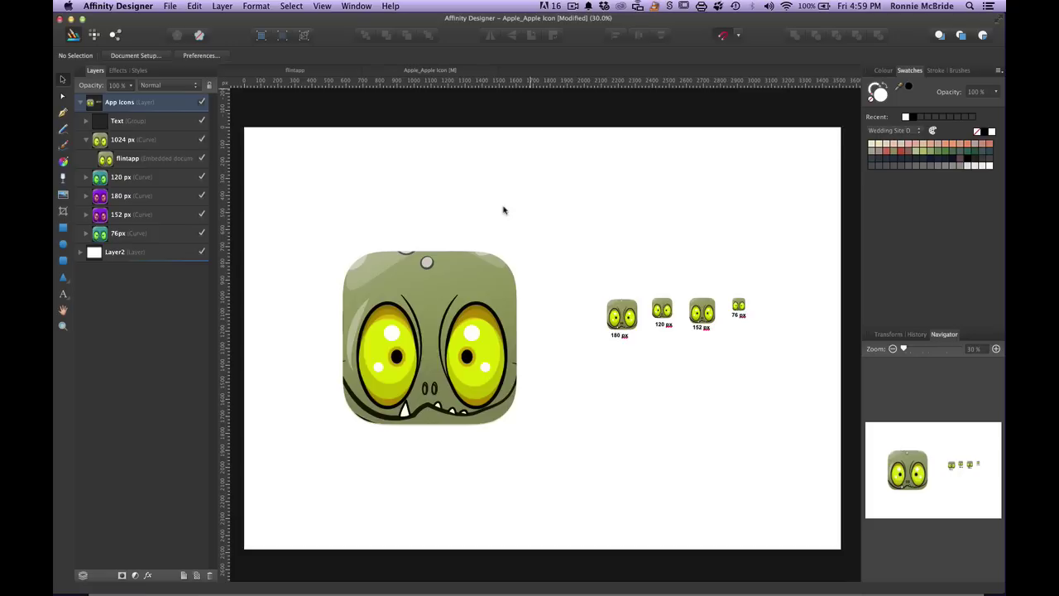
{"action": "left_click", "coordinate": [503, 206]}
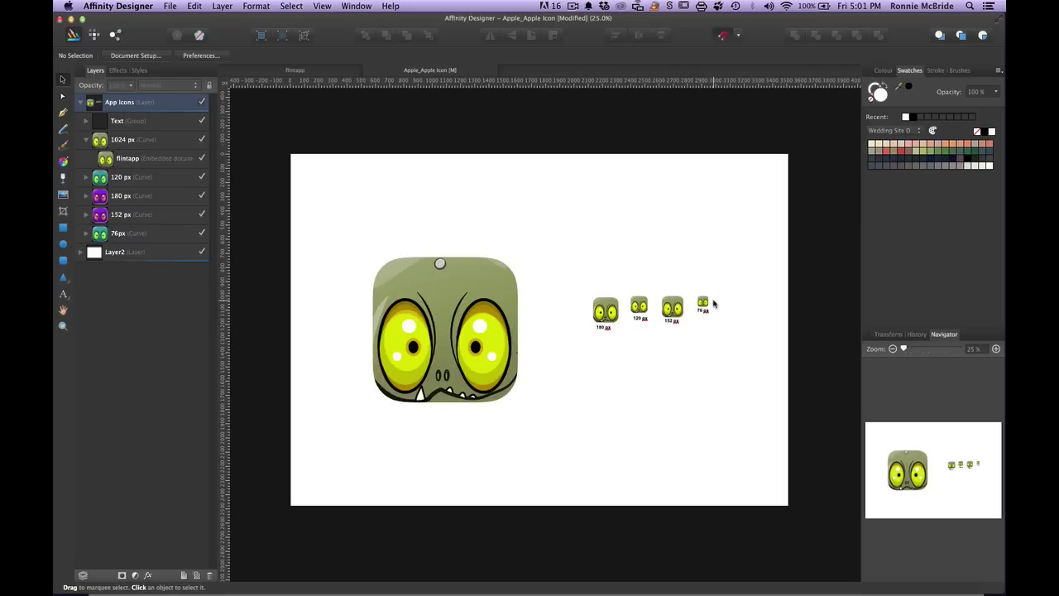
Check the width and height of the 180 px icon curve, then deselect it.
{"action": "left_click", "coordinate": [605, 309]}
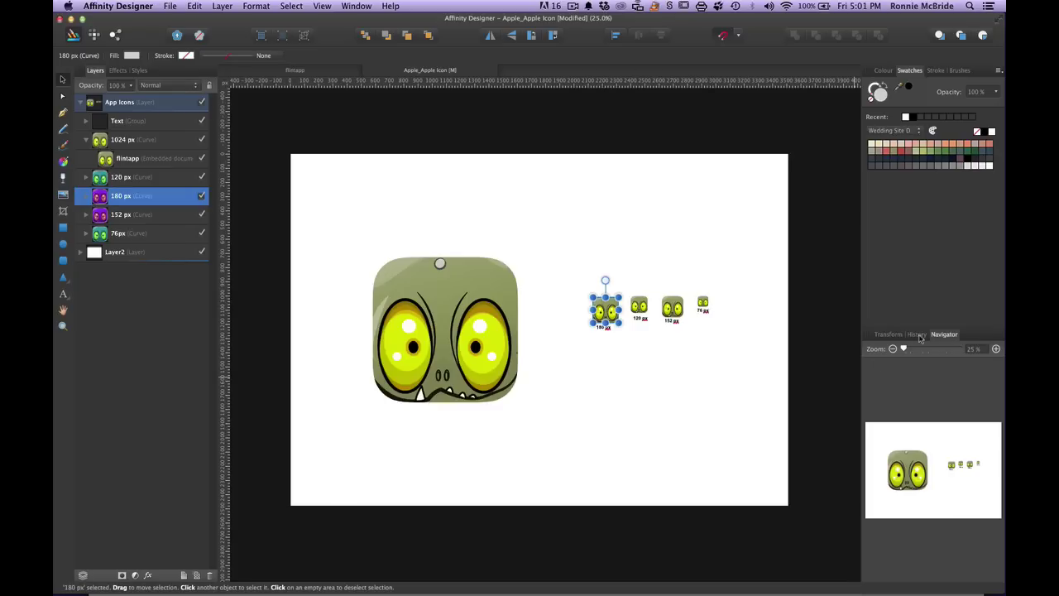
{"action": "left_click", "coordinate": [888, 334]}
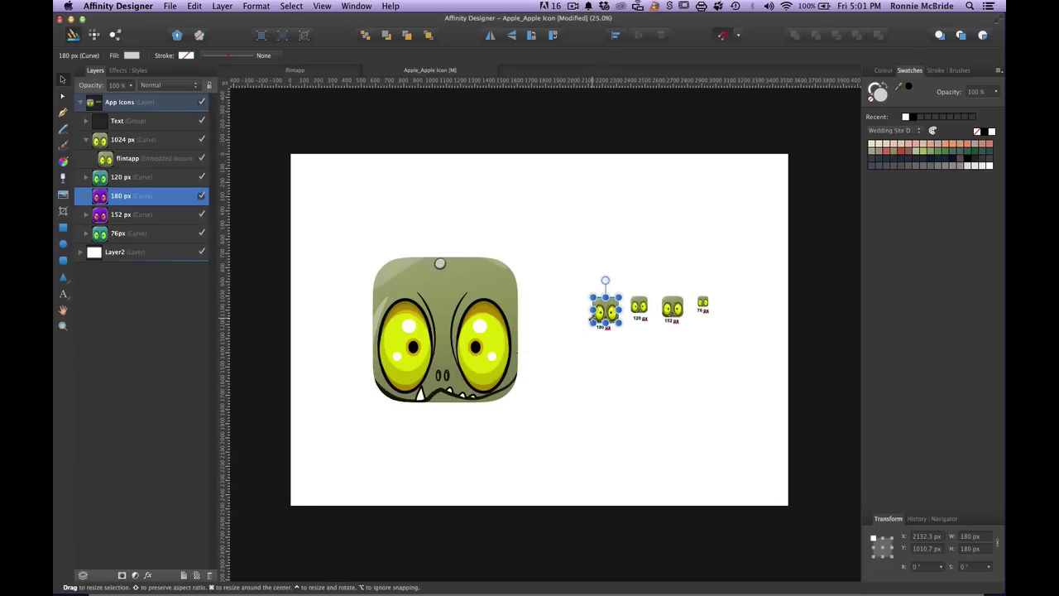
{"action": "left_click", "coordinate": [557, 321]}
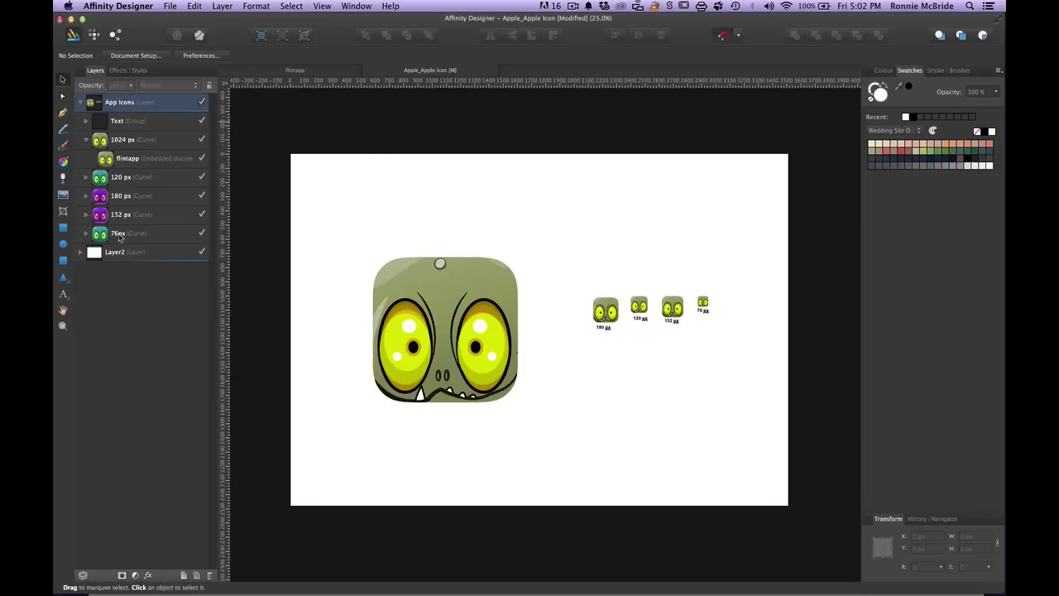
Hide the white background layer Layer2 and switch to the Export persona to show the icon slices.
{"action": "left_click", "coordinate": [201, 252]}
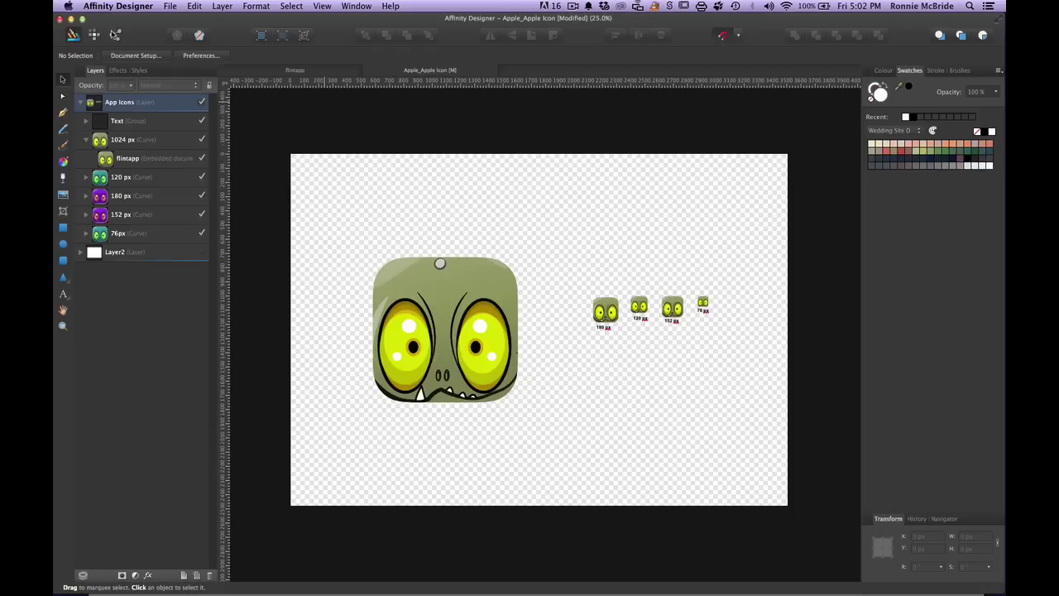
{"action": "left_click", "coordinate": [116, 34]}
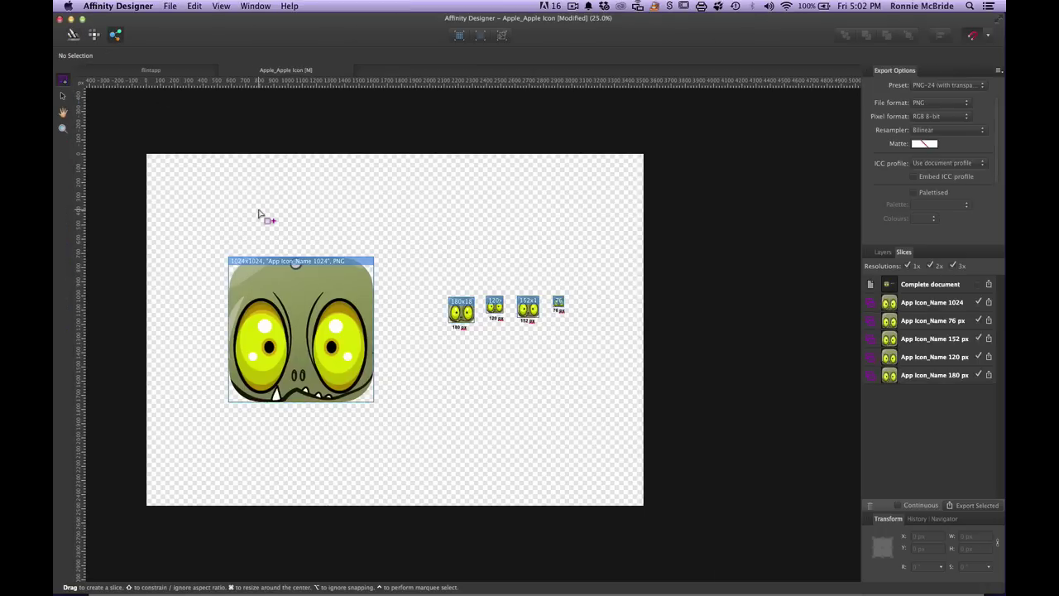
{"action": "scroll", "coordinate": [259, 214], "scroll_direction": "left", "scroll_amount": 5}
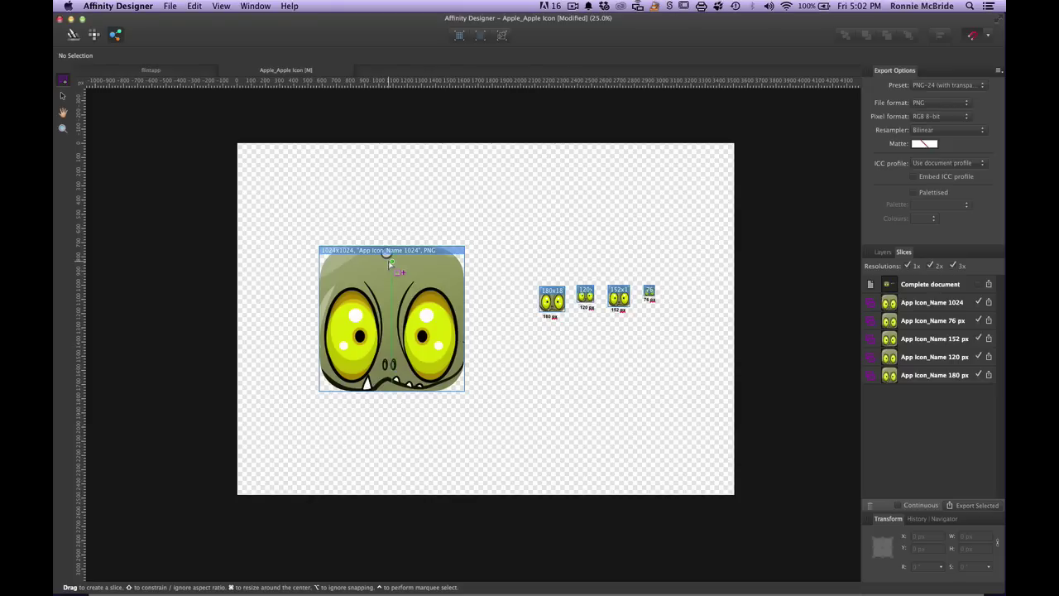
Inspect the 1024 px slice, then select the 180 px slice and choose the PNG-24 (with transparency) export preset.
{"action": "left_click", "coordinate": [404, 283]}
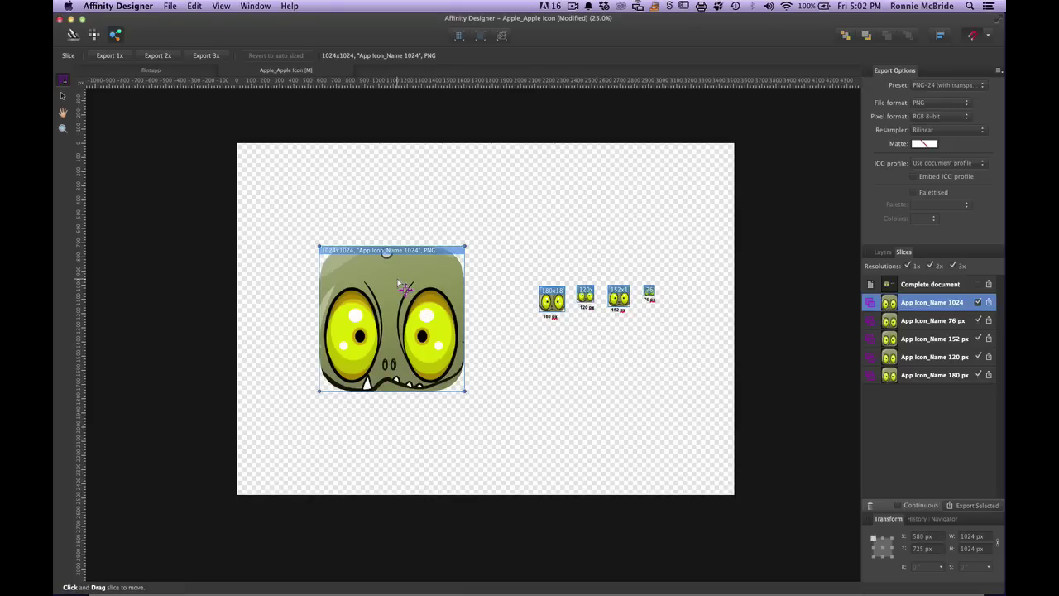
{"action": "left_click", "coordinate": [552, 299]}
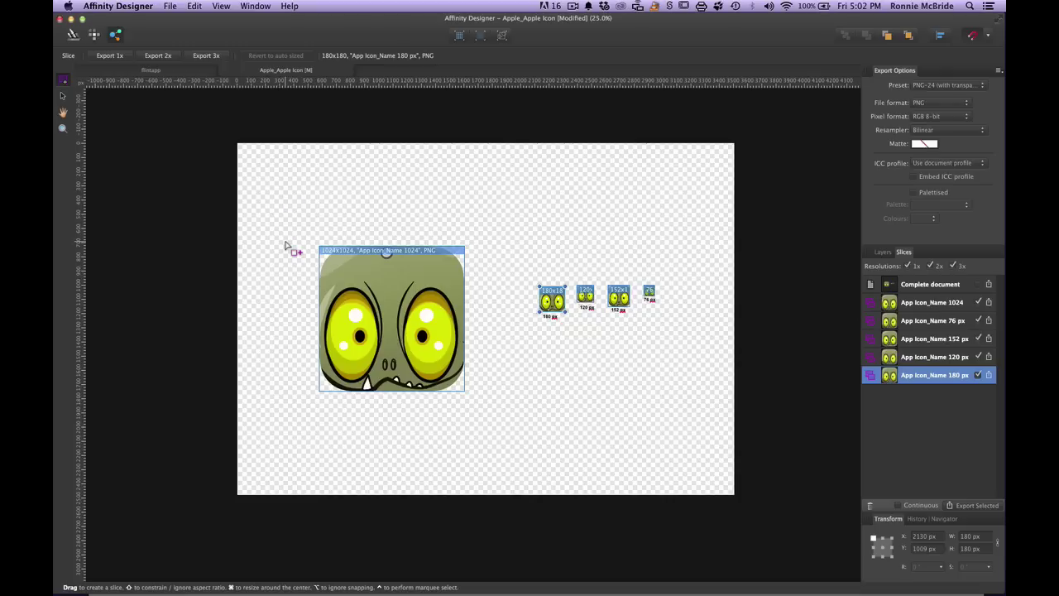
{"action": "left_click", "coordinate": [920, 86]}
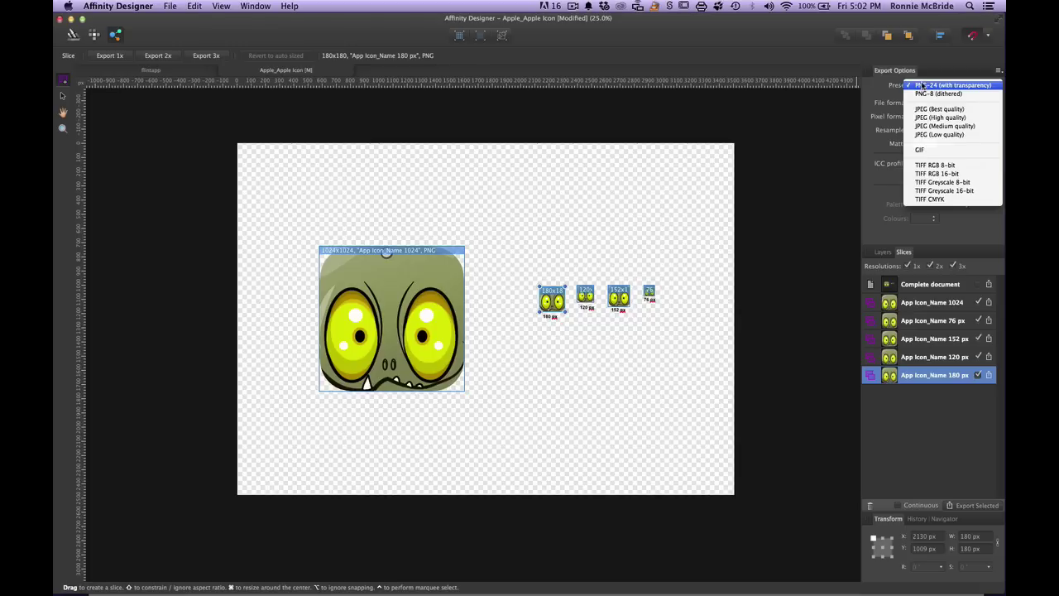
{"action": "left_click", "coordinate": [922, 86]}
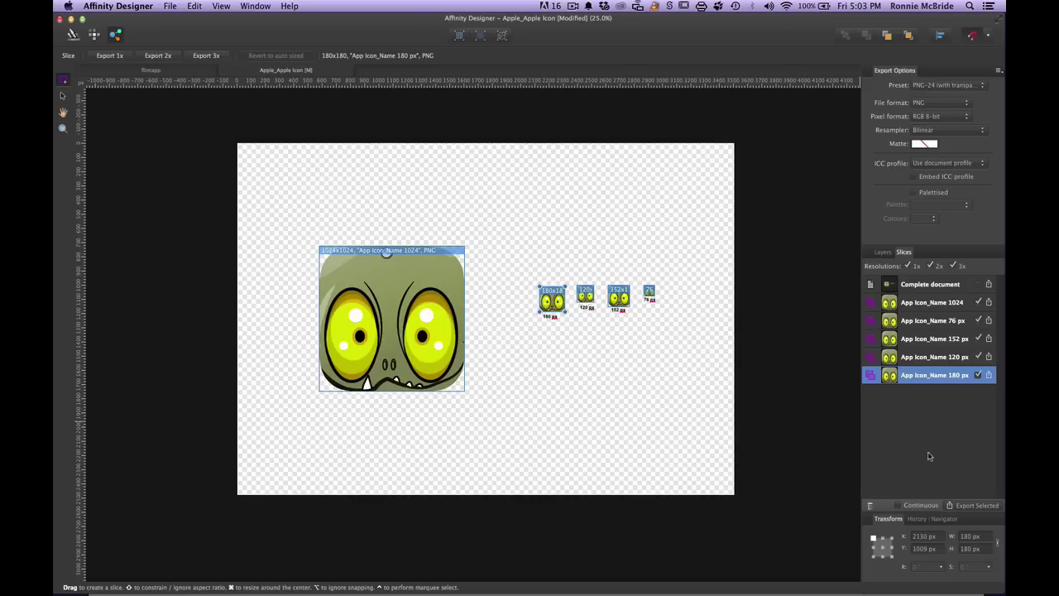
Start exporting the selected slices, review the PNG files in the Exported files folder, and cancel the export.
{"action": "left_click", "coordinate": [968, 504]}
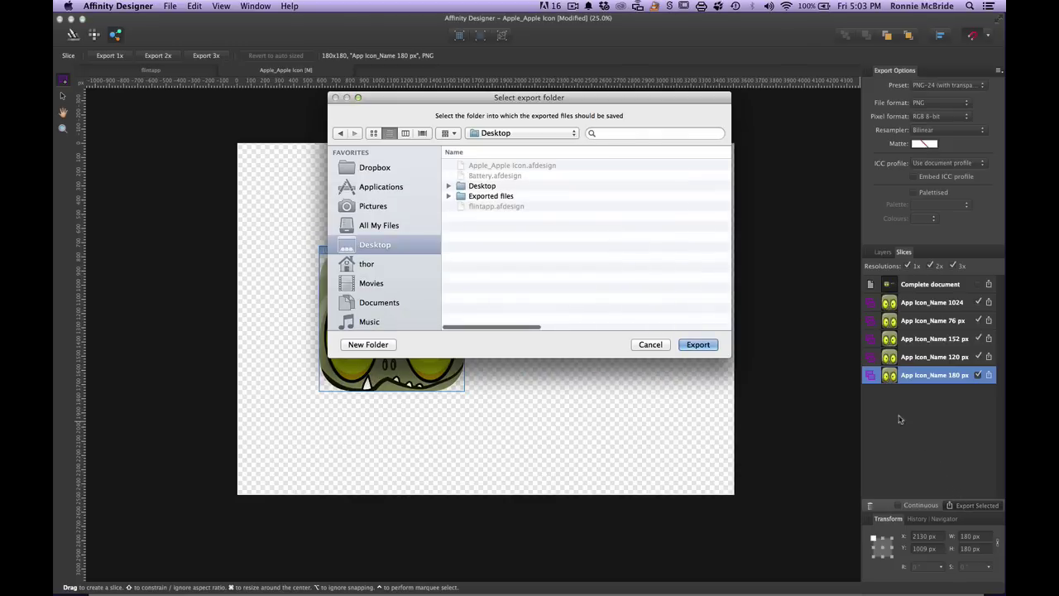
{"action": "left_click", "coordinate": [447, 196]}
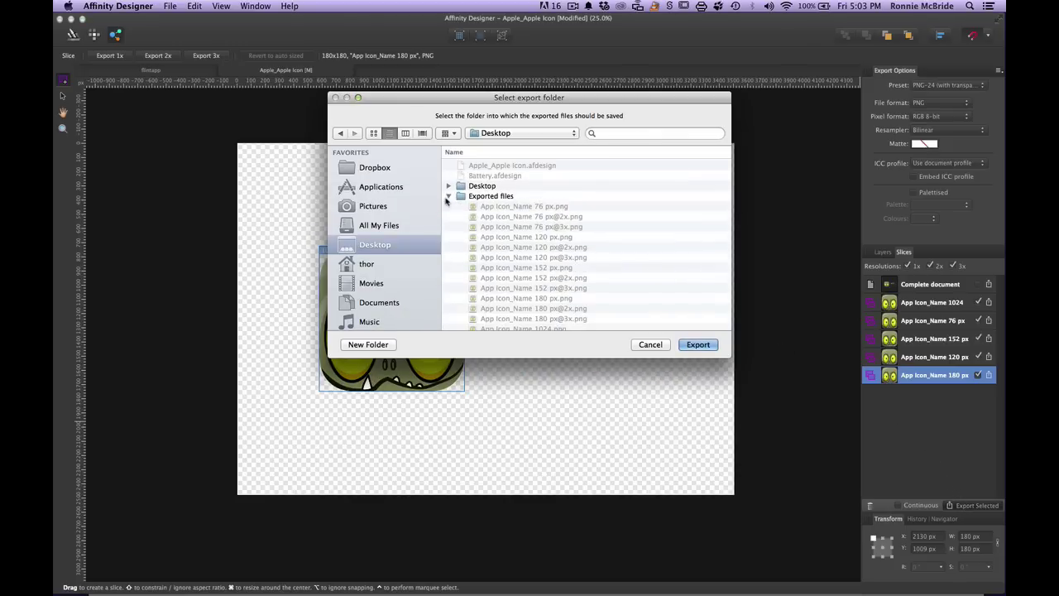
{"action": "left_click", "coordinate": [466, 197]}
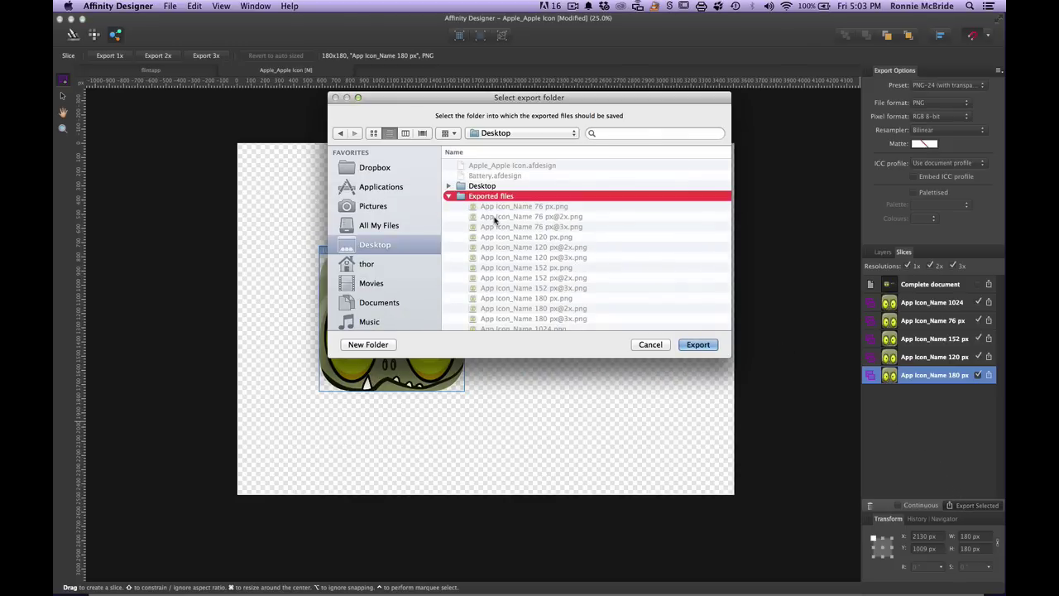
{"action": "scroll", "coordinate": [494, 219], "scroll_direction": "down", "scroll_amount": 1}
{"action": "scroll", "coordinate": [495, 219], "scroll_direction": "down", "scroll_amount": 2}
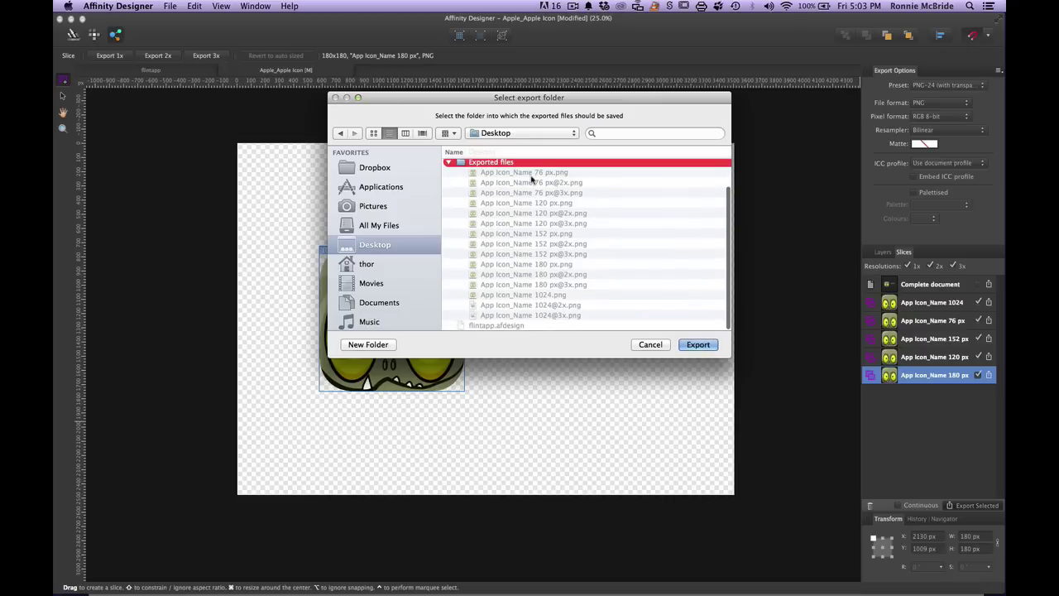
{"action": "left_click", "coordinate": [649, 345]}
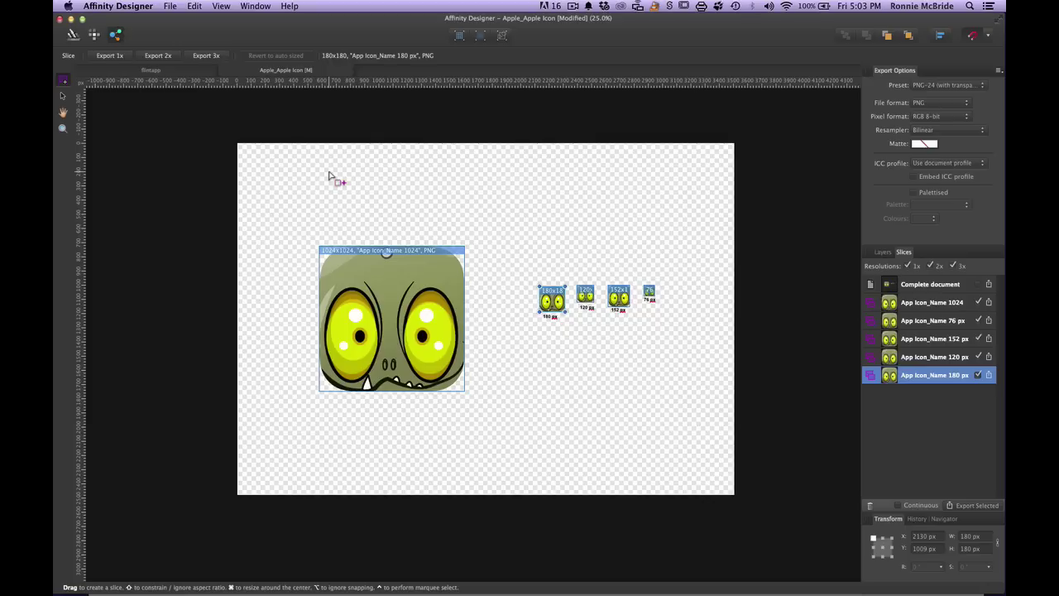
Return to the Draw persona, select the embedded flintapp document inside the 1024 px curve, and open it for editing.
{"action": "left_click", "coordinate": [73, 35]}
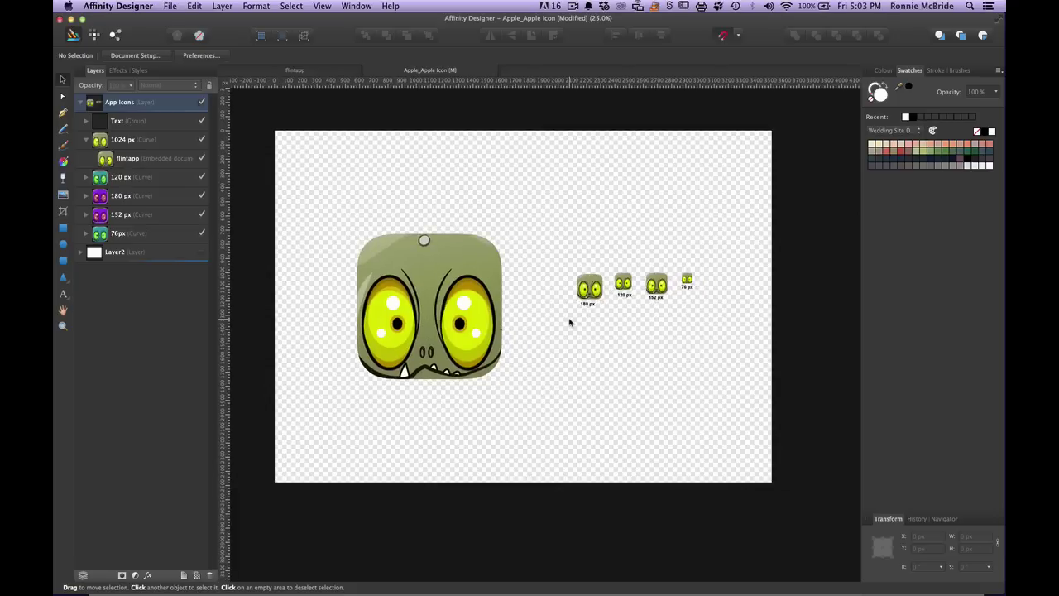
{"action": "left_click", "coordinate": [456, 294]}
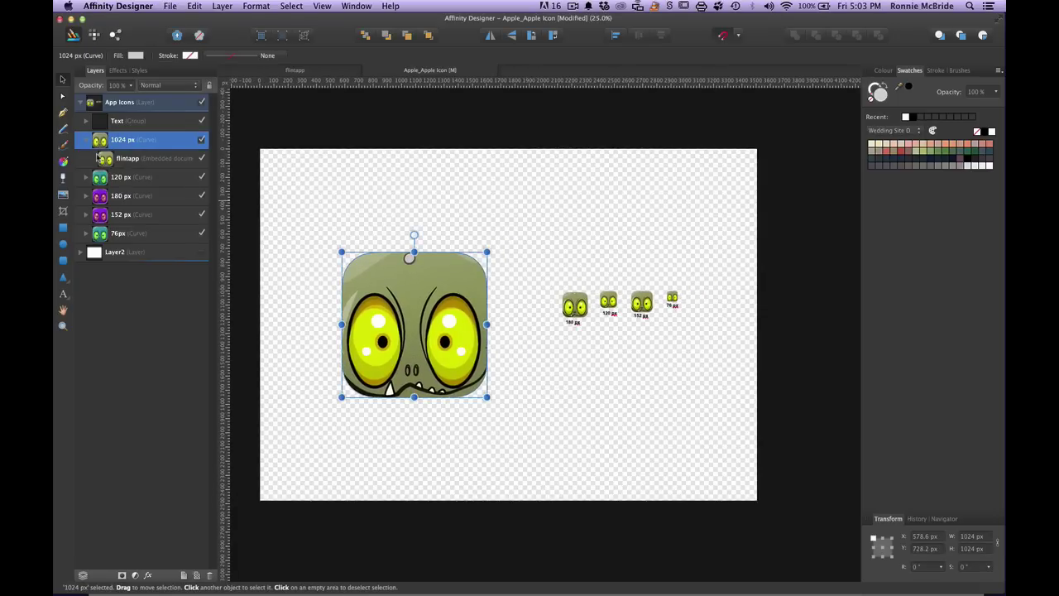
{"action": "left_click", "coordinate": [153, 161]}
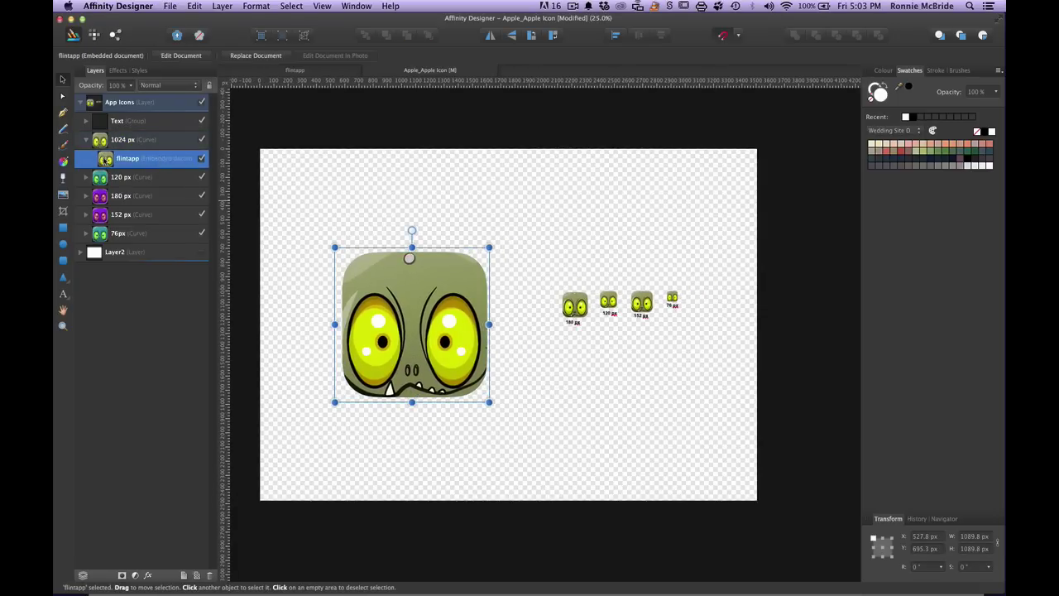
{"action": "left_click", "coordinate": [87, 177]}
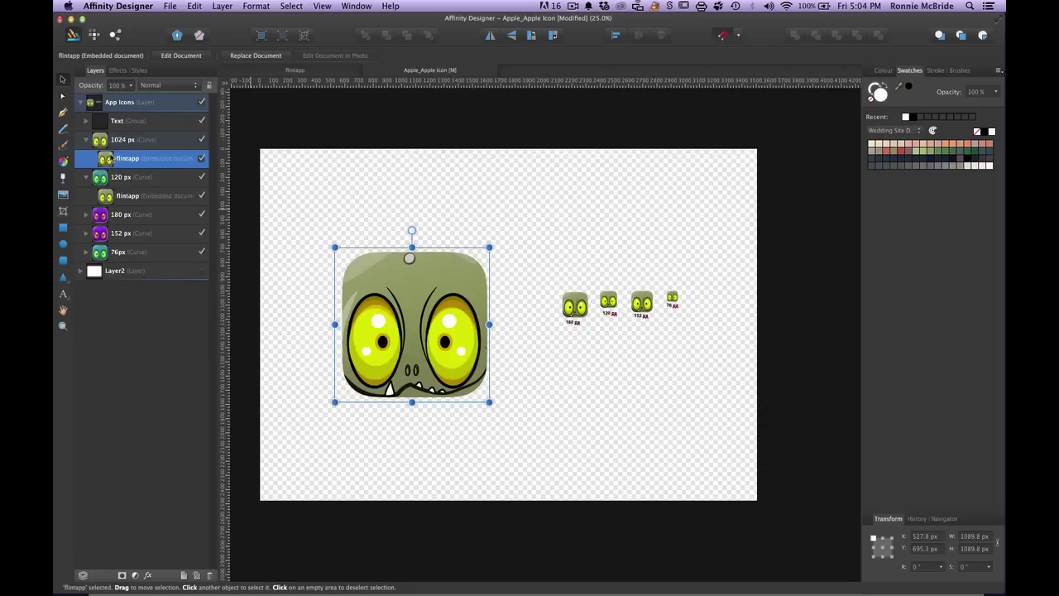
{"action": "left_click", "coordinate": [181, 55]}
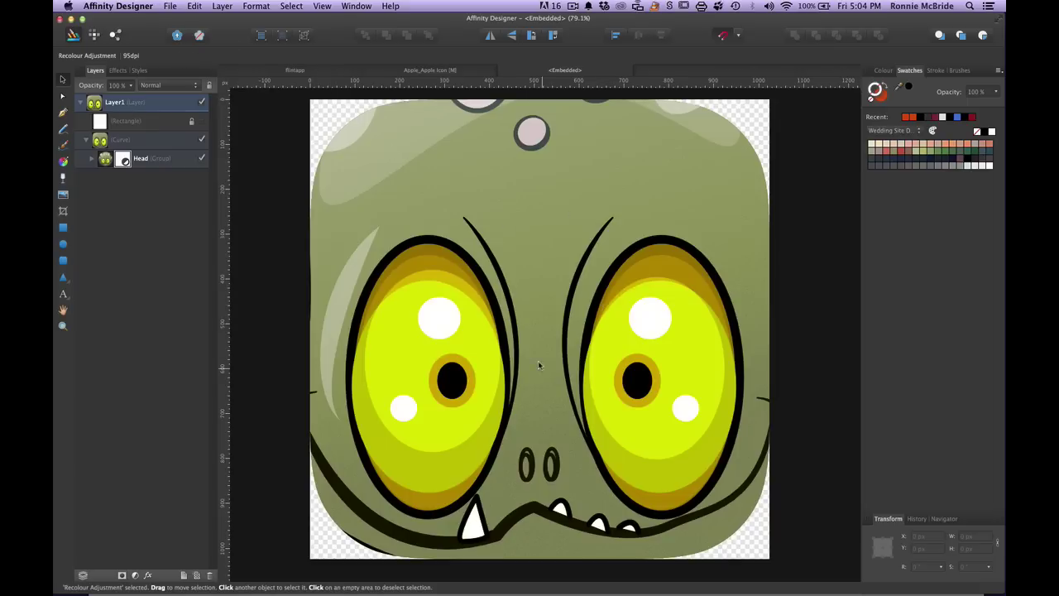
Inspect the head curve and the contents of the Head group in the embedded artwork.
{"action": "left_click", "coordinate": [542, 201]}
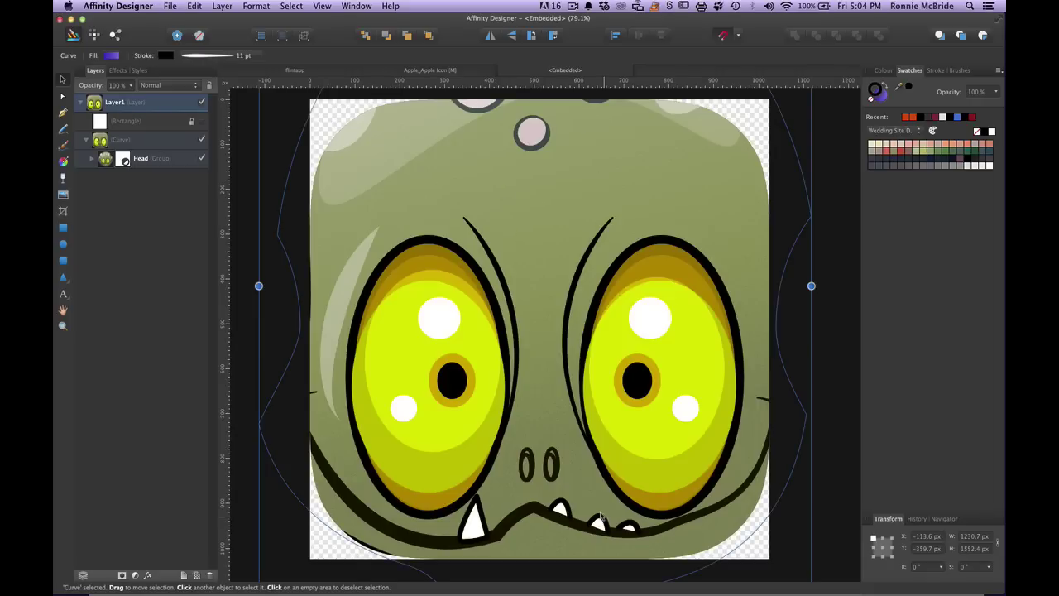
{"action": "left_click", "coordinate": [92, 160]}
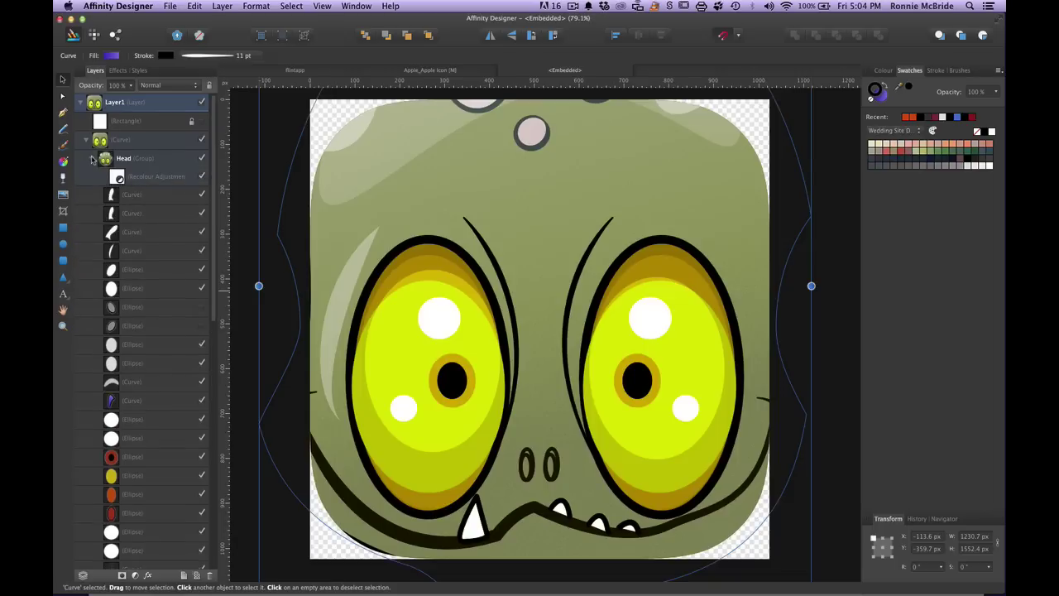
{"action": "left_click", "coordinate": [93, 160]}
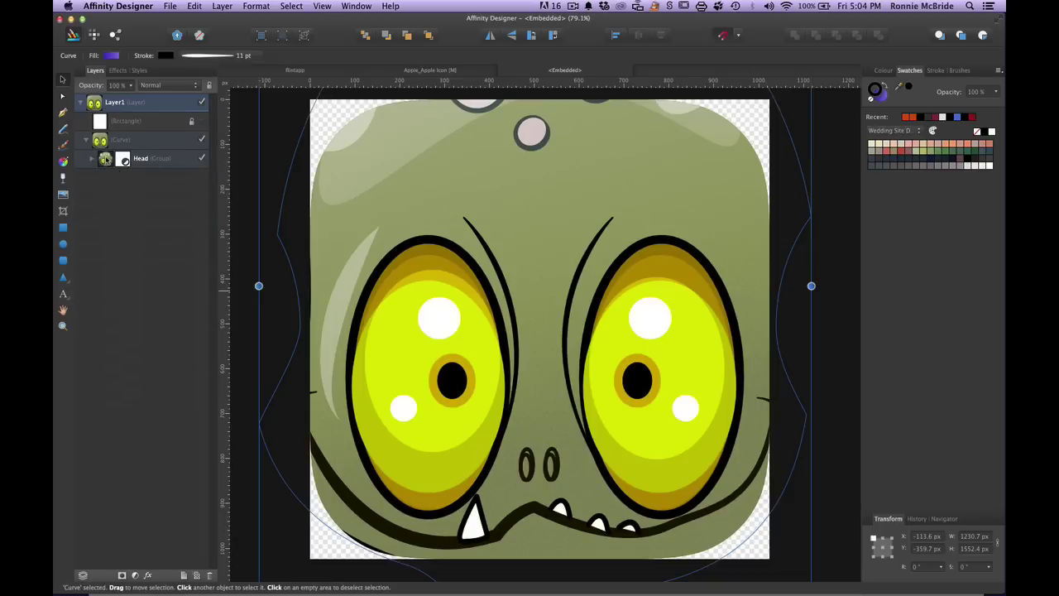
Shift the hue of the Head group's Recolour adjustment to turn the skin teal and the eyes bright green.
{"action": "left_click", "coordinate": [124, 161]}
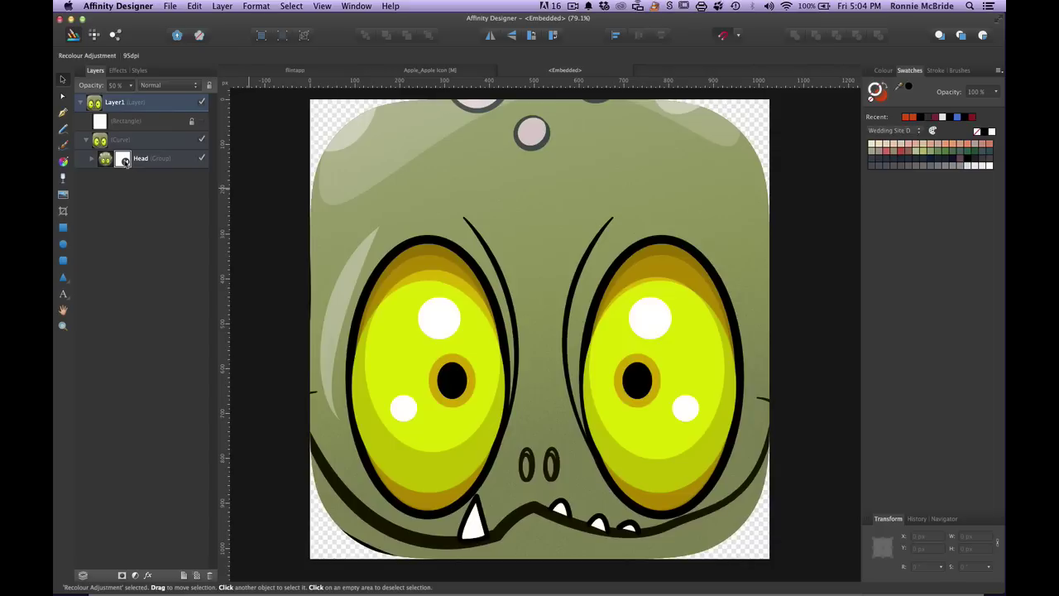
{"action": "double_click", "coordinate": [124, 161]}
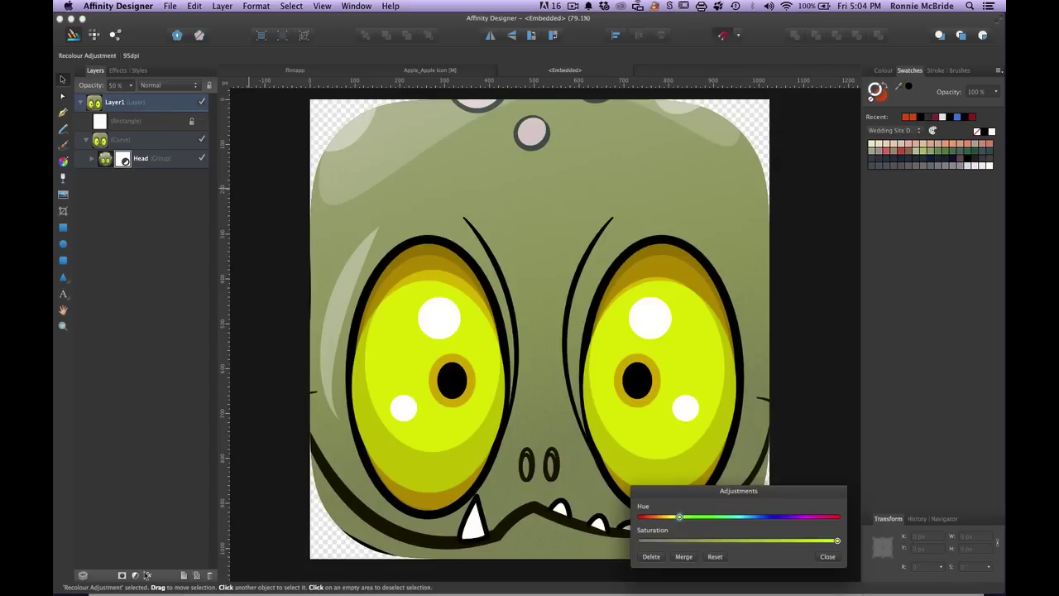
{"action": "left_click_drag", "start_coordinate": [679, 517], "coordinate": [720, 521]}
{"action": "left_click", "coordinate": [827, 556]}
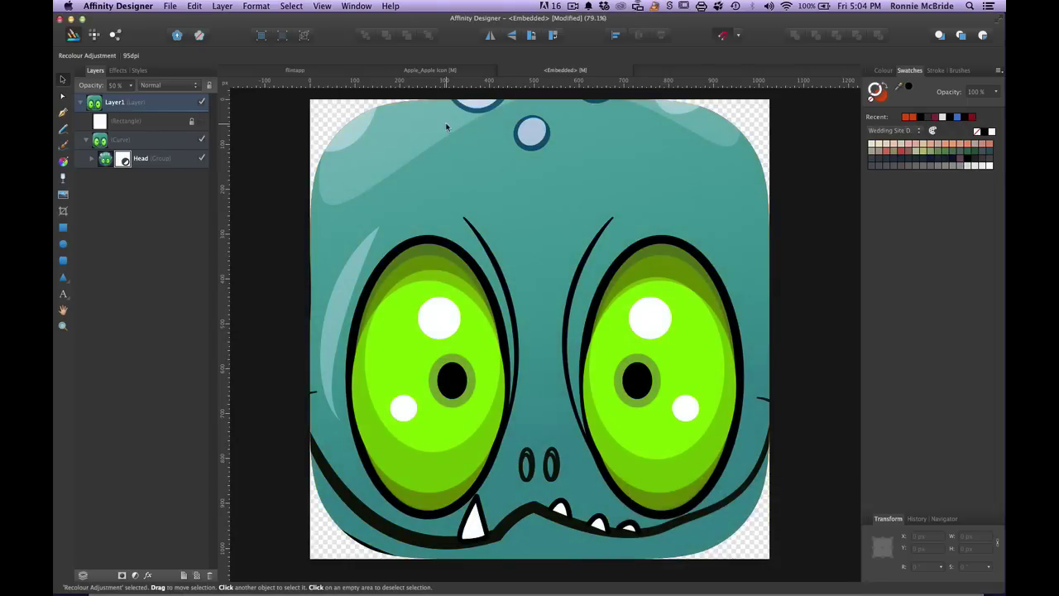
{"action": "scroll", "coordinate": [513, 255], "scroll_direction": "up", "scroll_amount": 1}
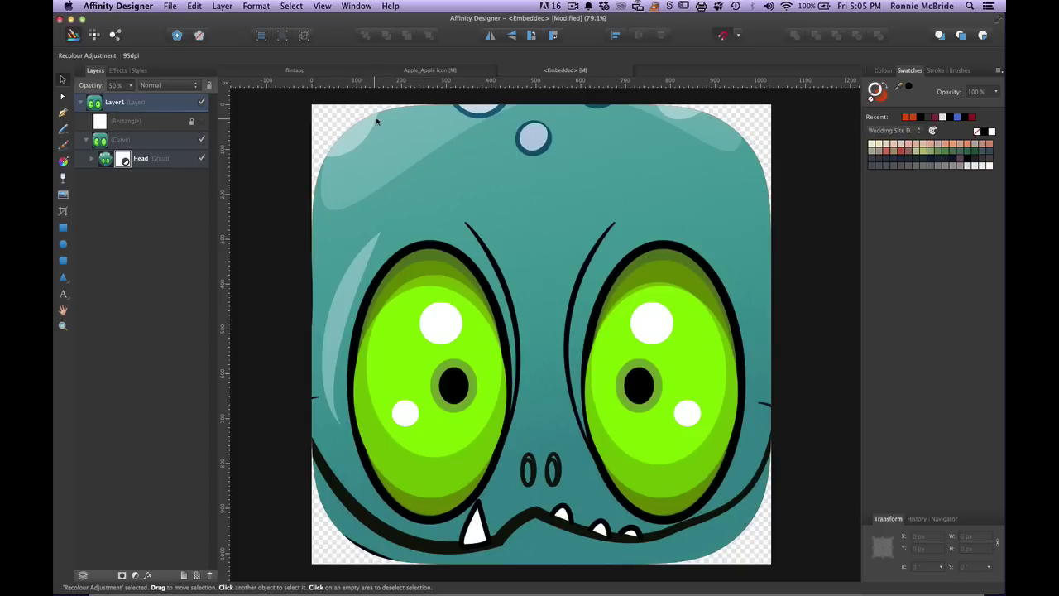
Switch to the Apple_Apple Icon document and check the teal recolour across all icon sizes.
{"action": "left_click", "coordinate": [439, 71]}
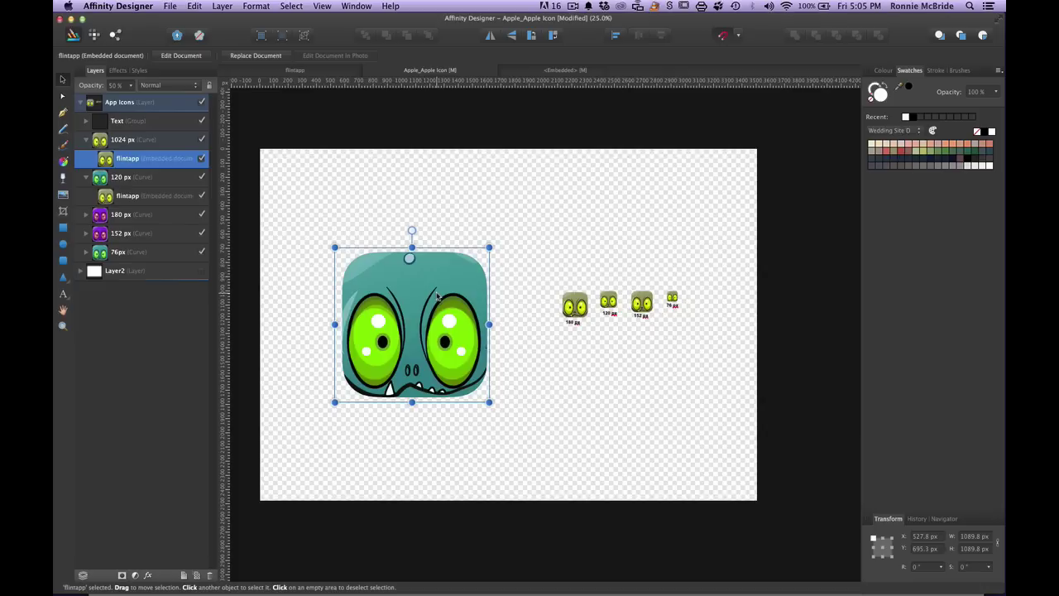
{"action": "key", "text": "super+plus"}
{"action": "key", "text": "super+minus"}
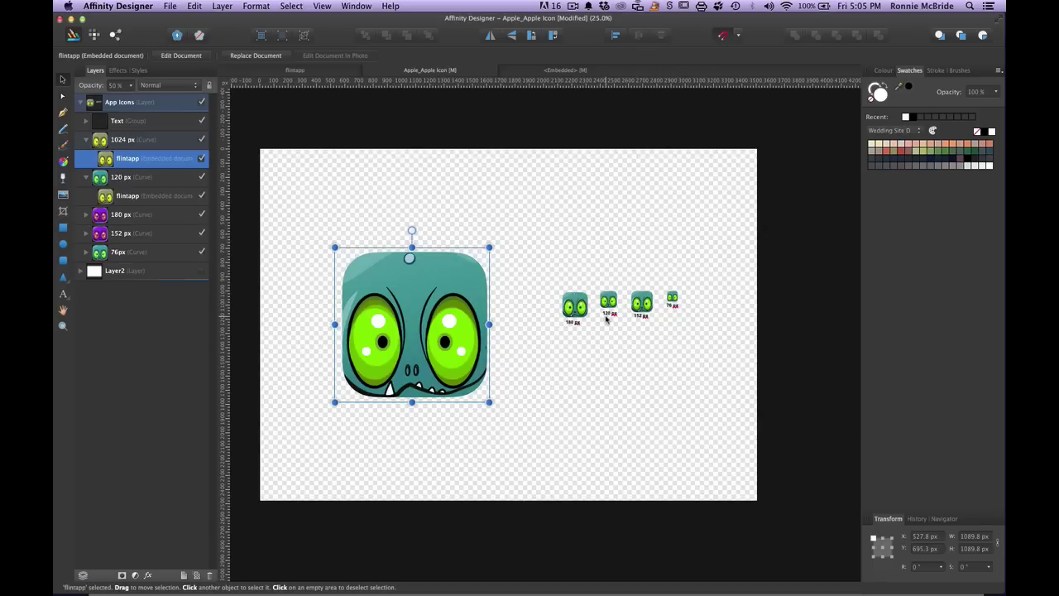
Go back to the embedded artwork and set the Recolour adjustment's hue to the far red end for a magenta head with orange eyes.
{"action": "left_click", "coordinate": [563, 72]}
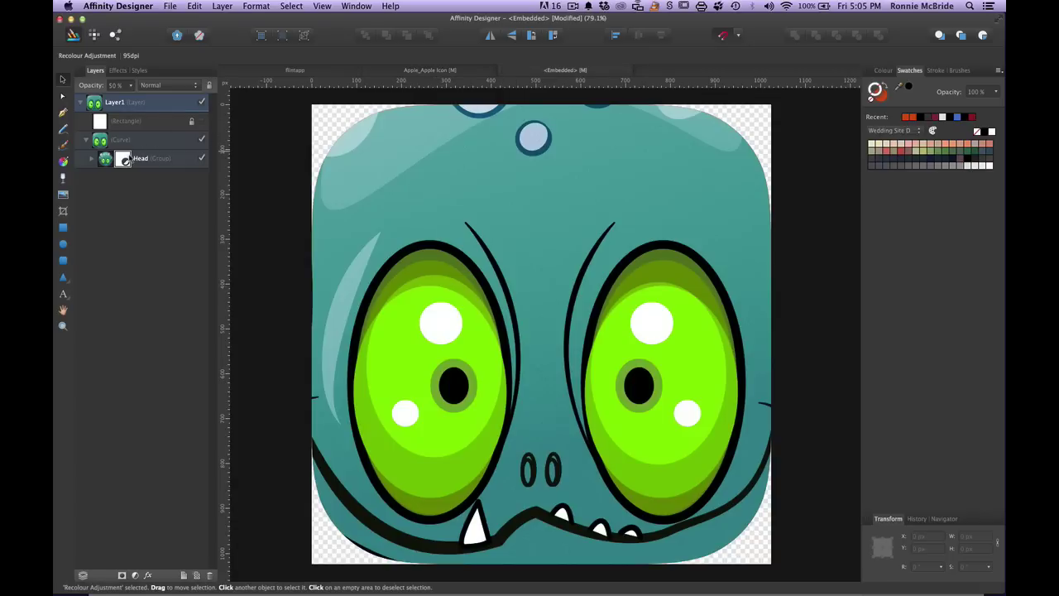
{"action": "double_click", "coordinate": [126, 158]}
{"action": "left_click_drag", "start_coordinate": [660, 517], "coordinate": [837, 517]}
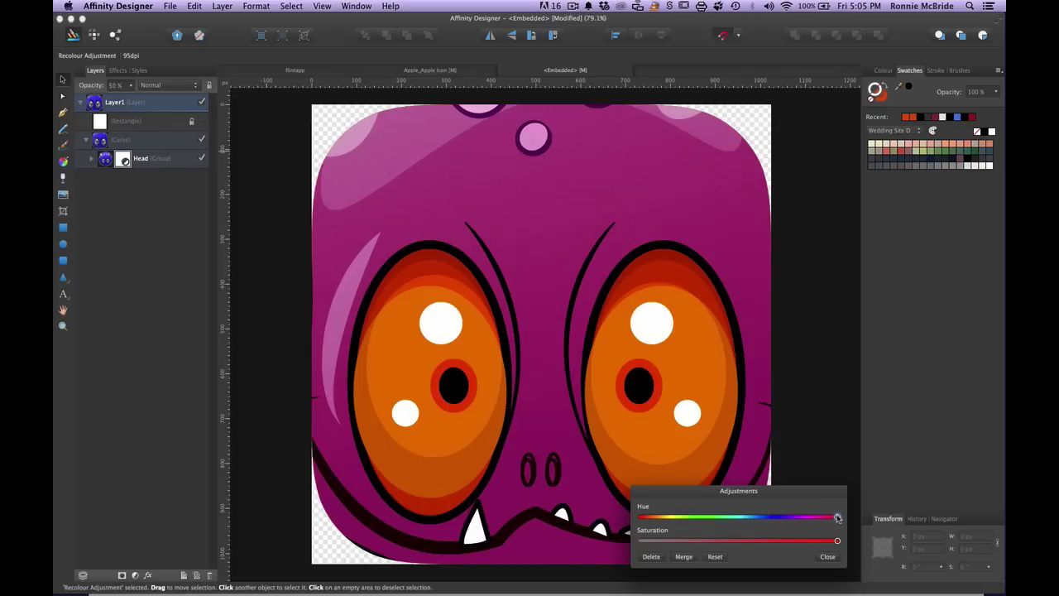
{"action": "left_click", "coordinate": [827, 556]}
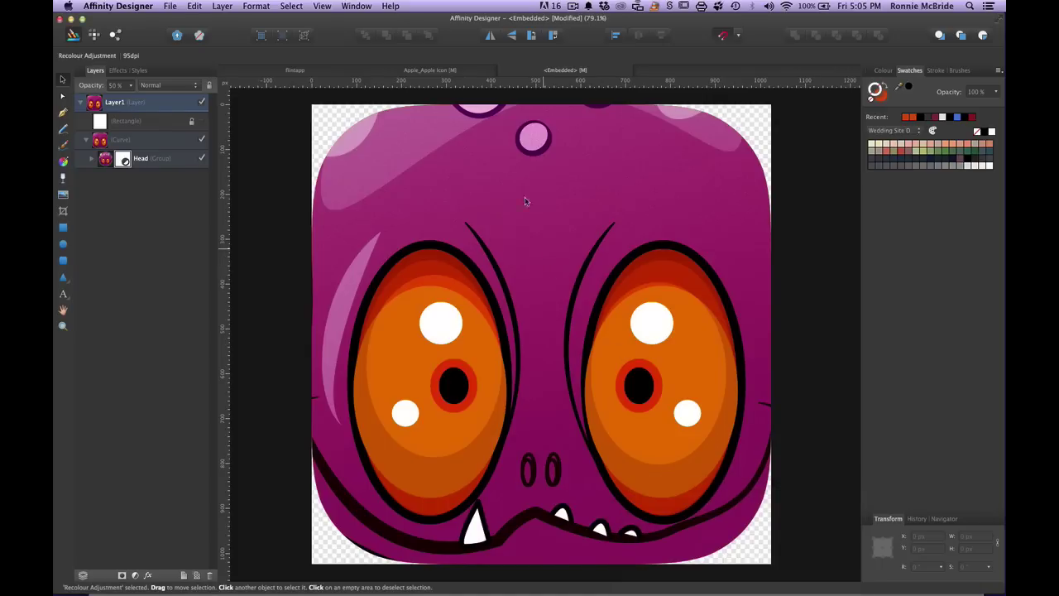
Return to the Apple_Apple Icon document and examine the magenta artwork in the 1024, 180, 120, 152 and 76 px icons.
{"action": "left_click", "coordinate": [441, 72]}
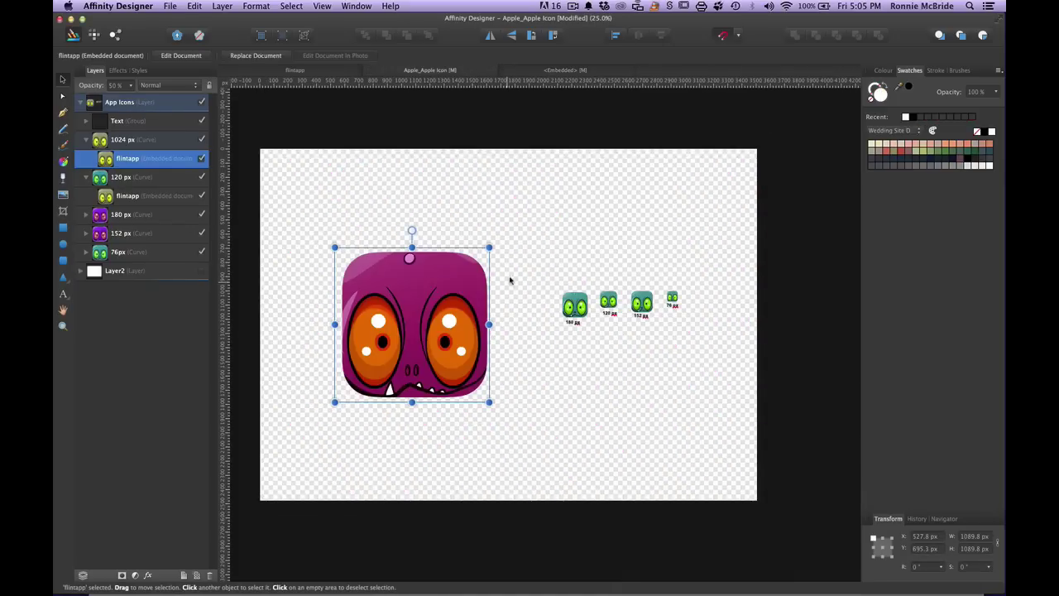
{"action": "key", "text": "super+equal"}
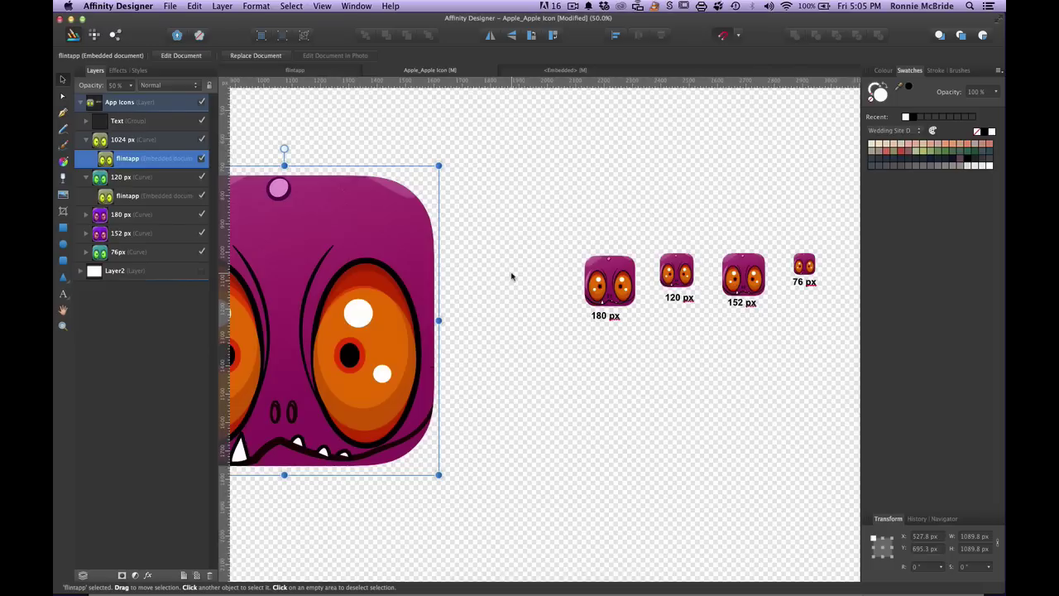
{"action": "key", "text": "super+minus"}
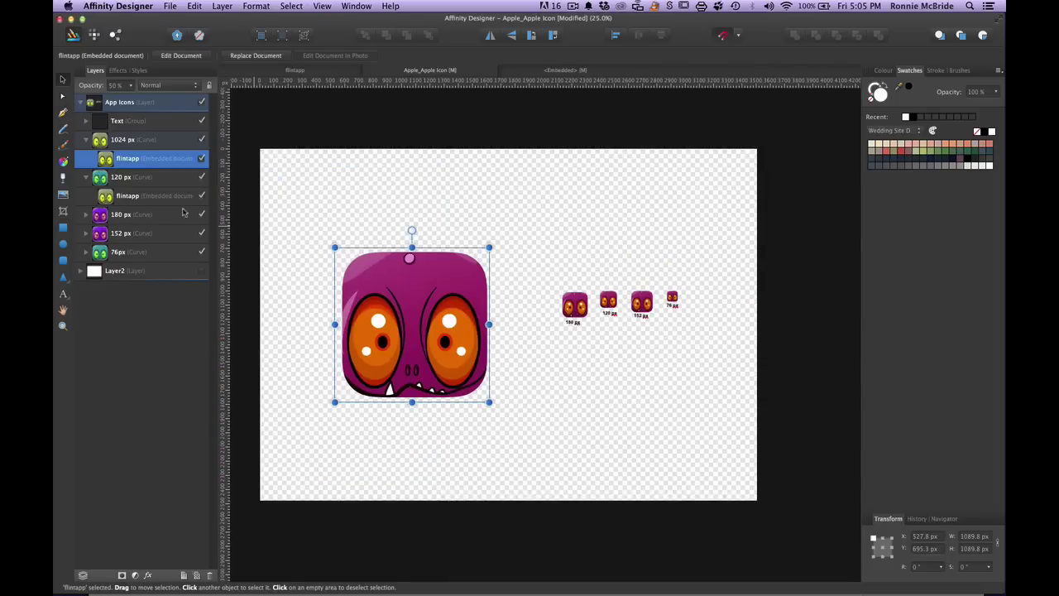
Compare the App Icons layer in the Draw persona with the recoloured slices in the Export persona, finishing in the Export persona.
{"action": "left_click", "coordinate": [80, 102]}
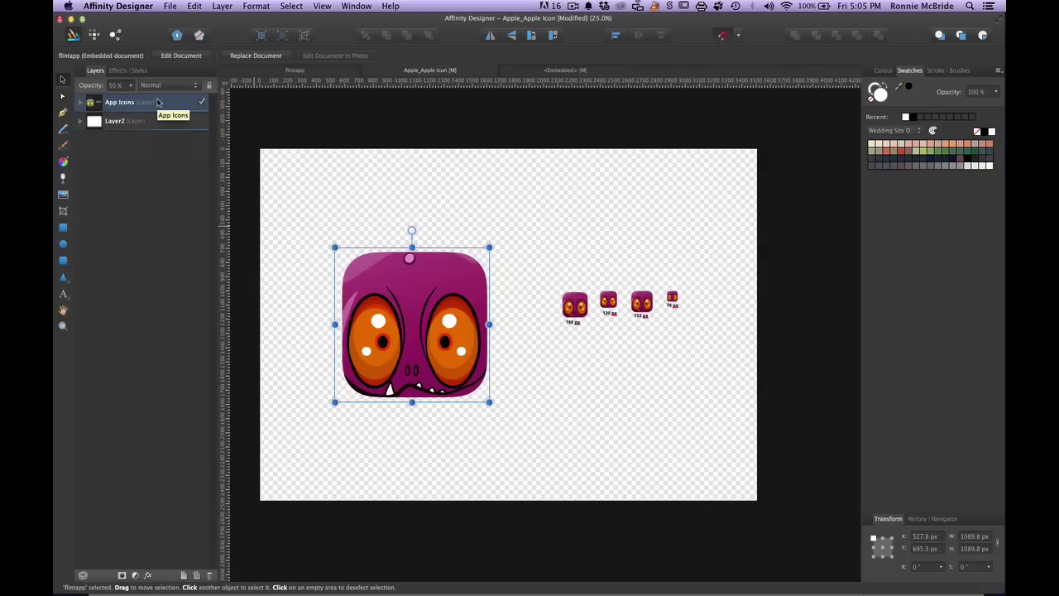
{"action": "left_click", "coordinate": [115, 34]}
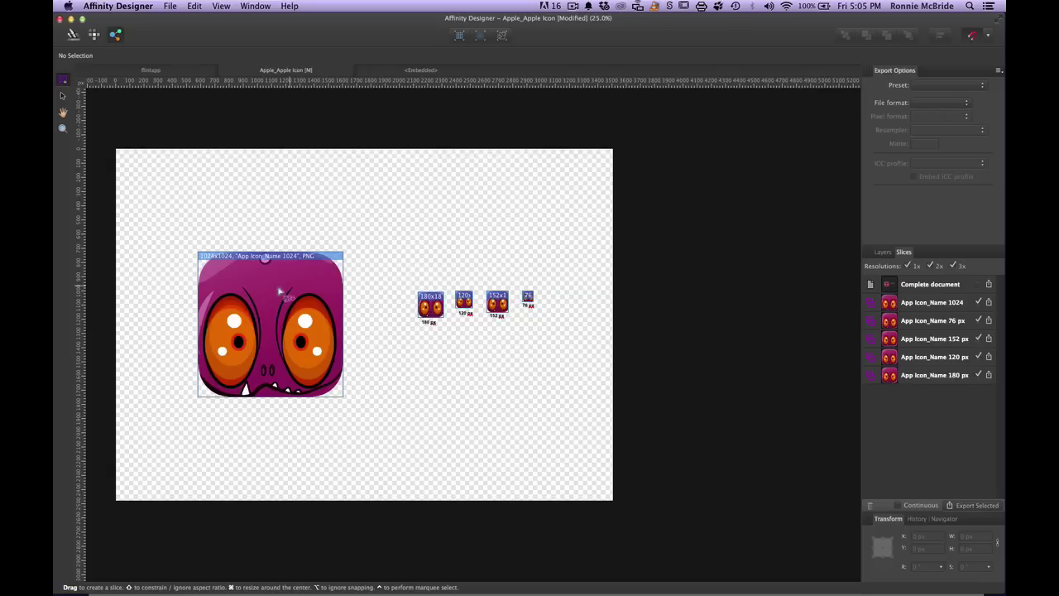
{"action": "left_click", "coordinate": [74, 34]}
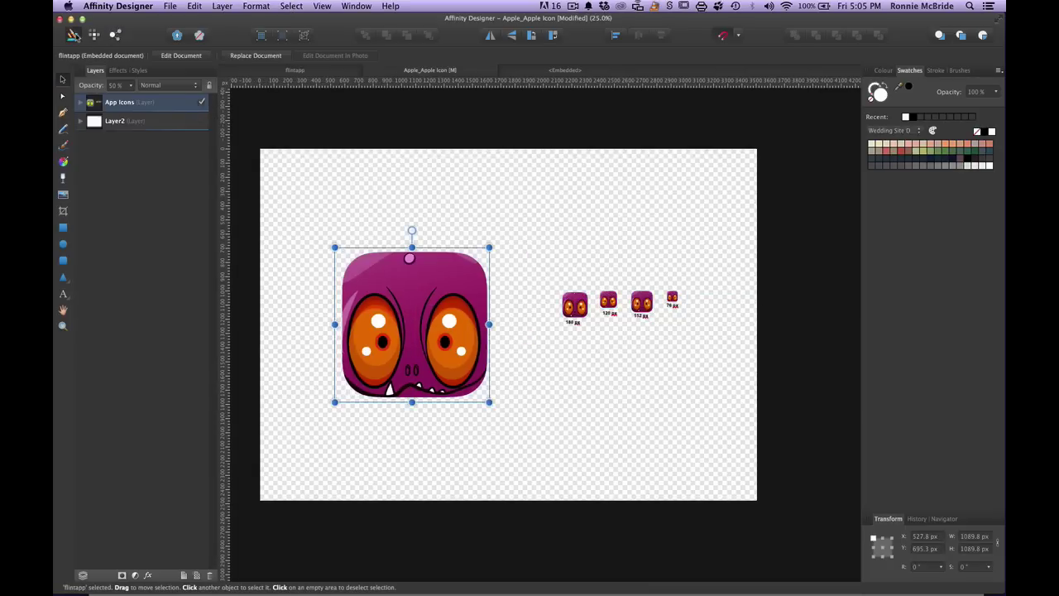
{"action": "left_click", "coordinate": [83, 104]}
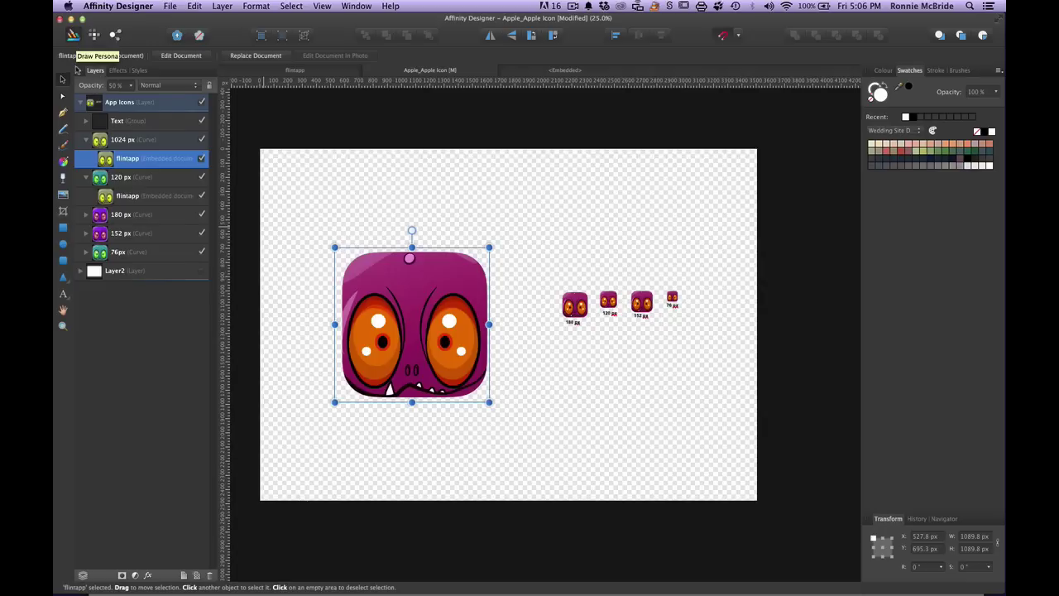
{"action": "left_click", "coordinate": [115, 34]}
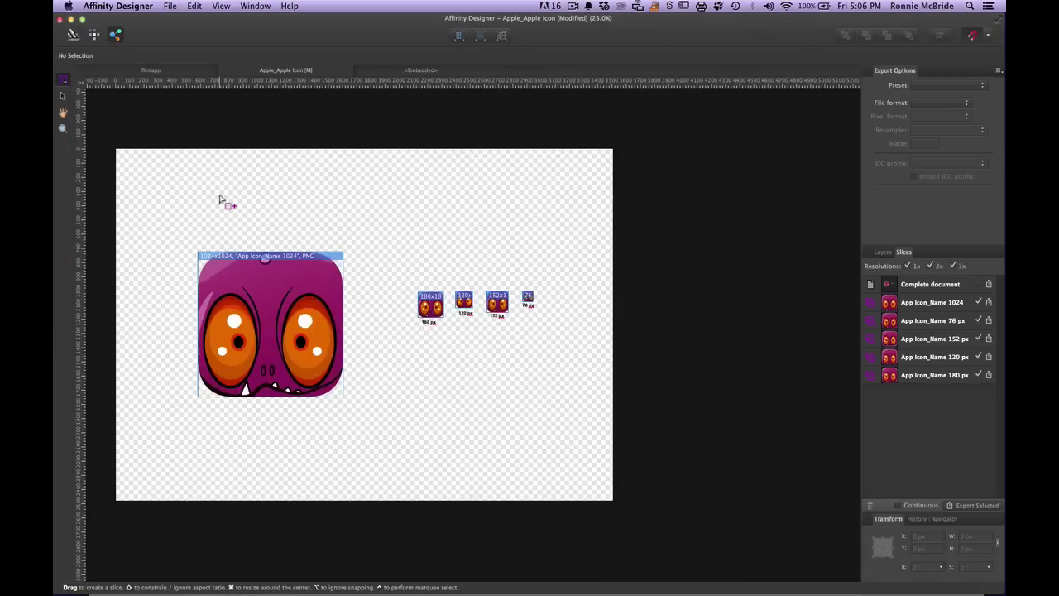
{"action": "scroll", "coordinate": [221, 199], "scroll_direction": "left", "scroll_amount": 4}
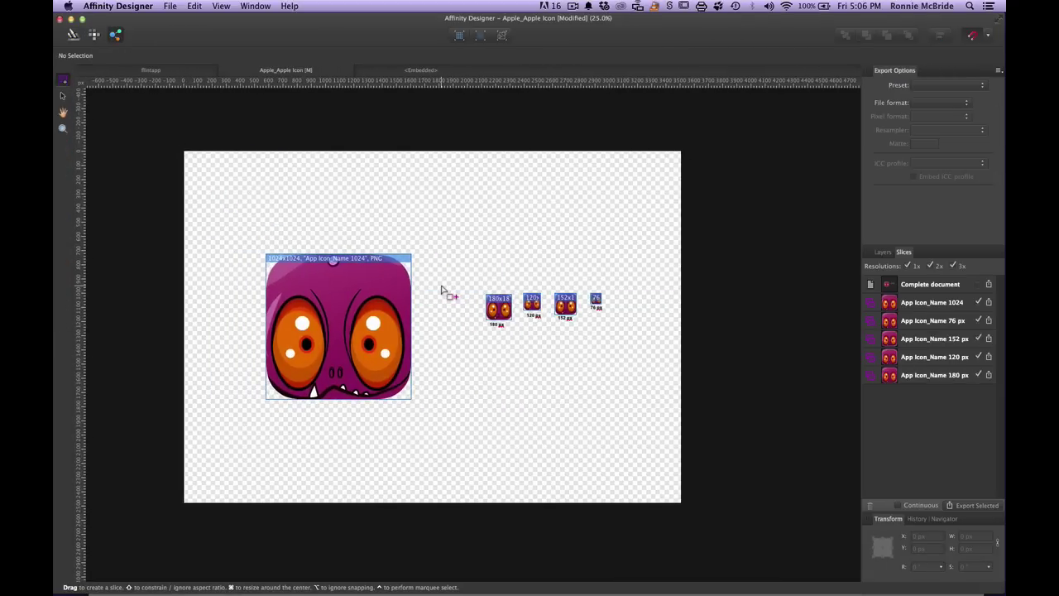